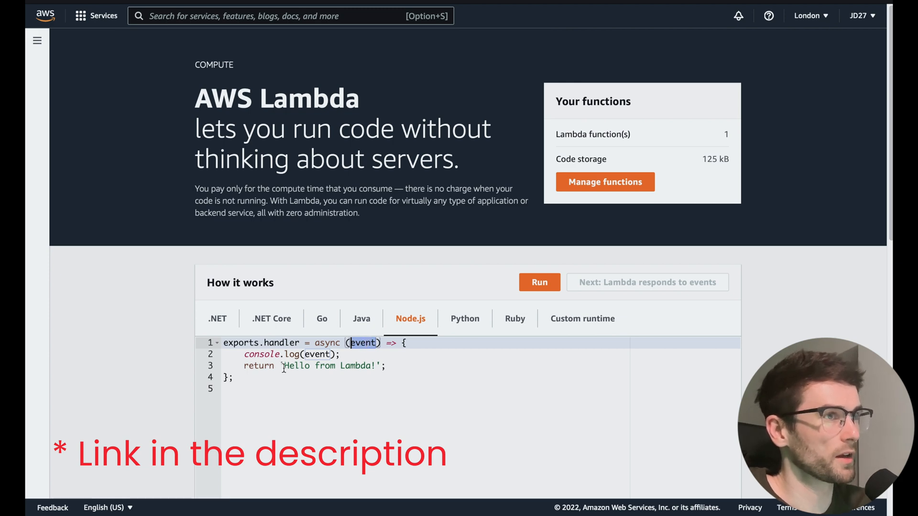
Run the Node.js sample in the How it works panel so it returns 'Hello from Lambda!'
{"action": "left_click_drag", "start_coordinate": [282, 365], "coordinate": [385, 366]}
{"action": "left_click", "coordinate": [336, 402]}
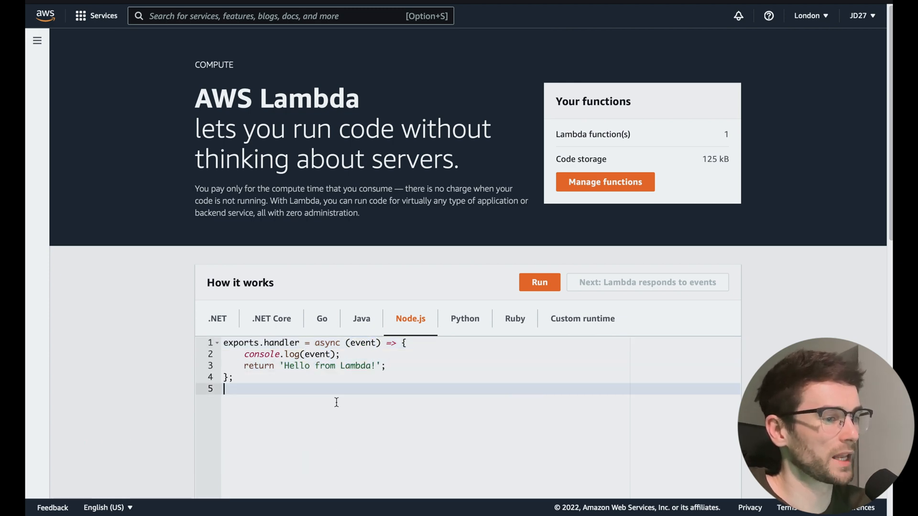
{"action": "left_click", "coordinate": [544, 286]}
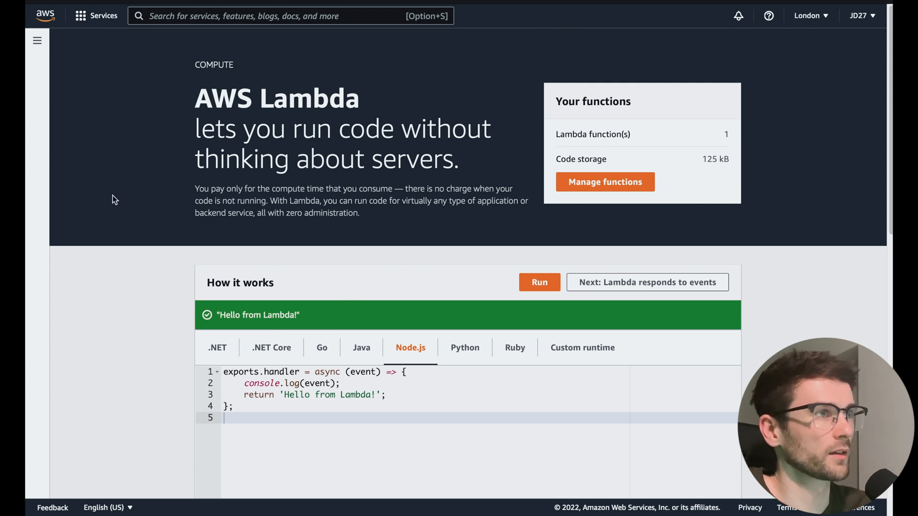
Advance the walkthrough to its 'Lambda responds to events' illustration
{"action": "left_click_drag", "start_coordinate": [195, 138], "coordinate": [471, 154]}
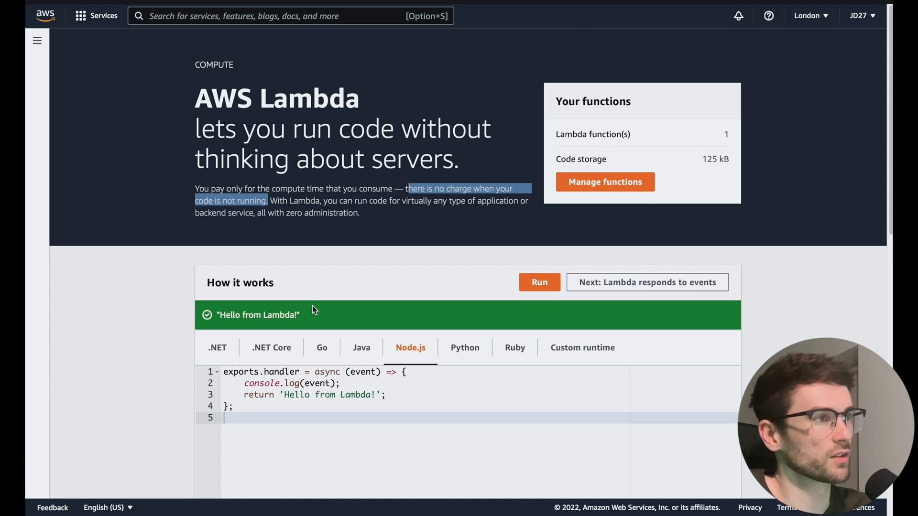
{"action": "left_click", "coordinate": [412, 193]}
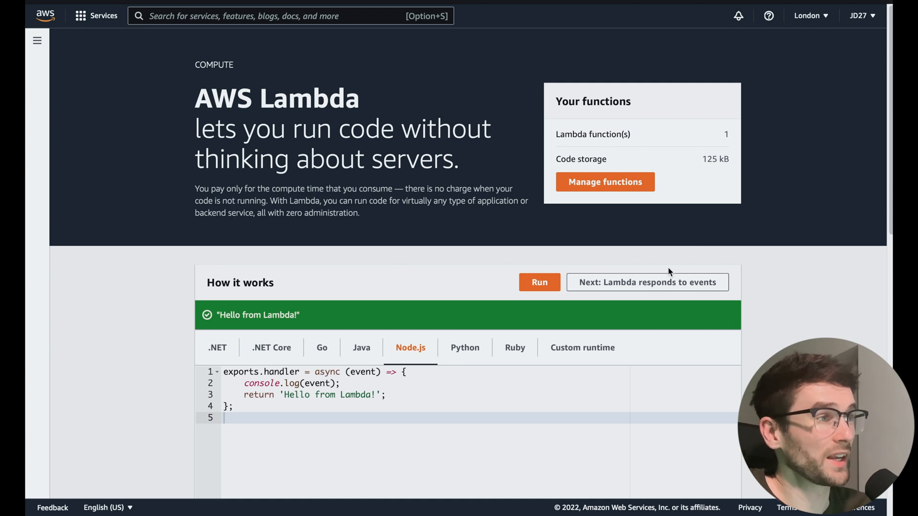
{"action": "left_click", "coordinate": [648, 284]}
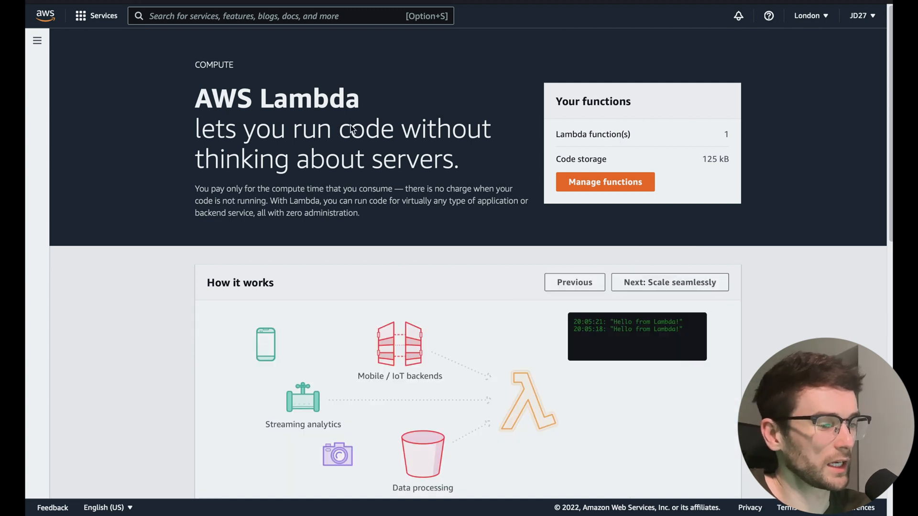
{"action": "scroll", "coordinate": [481, 330], "scroll_direction": "down", "scroll_amount": 1}
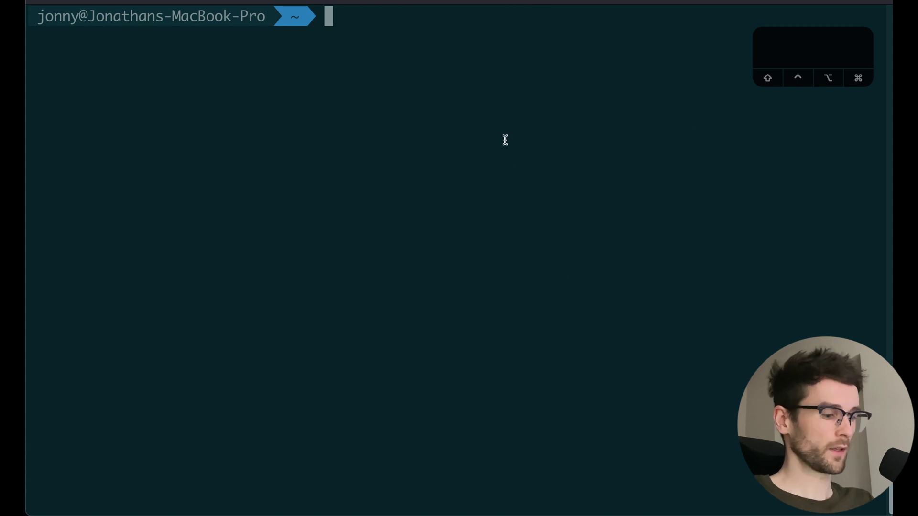
{"action": "type", "text": "brew inst"}
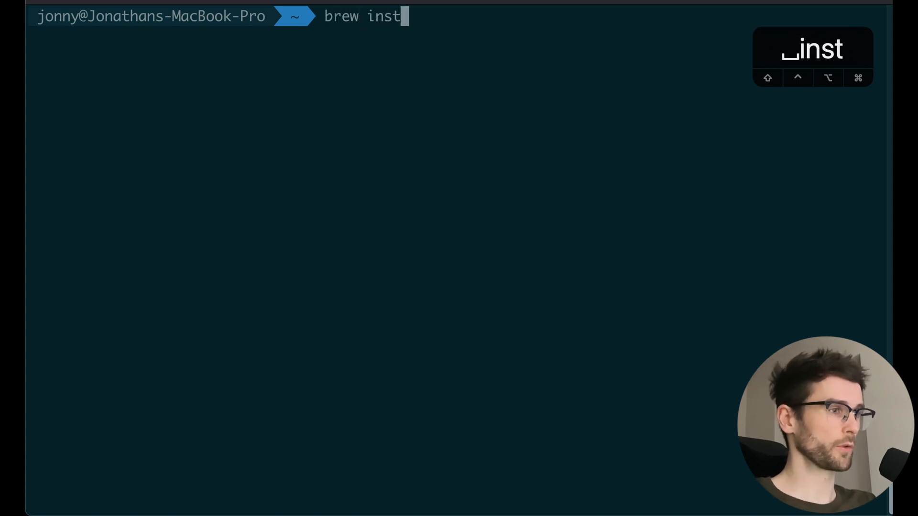
{"action": "type", "text": "all awscli"}
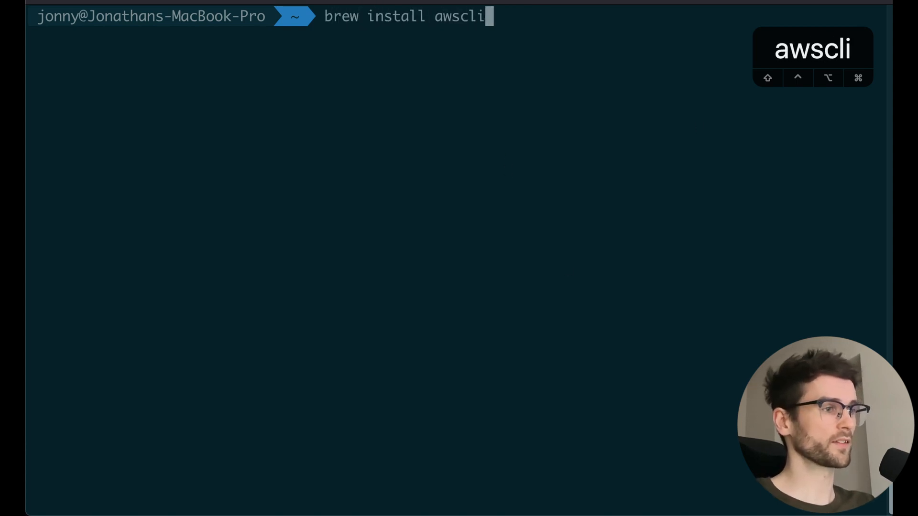
Install the AWS CLI with 'brew install awscli' and start 'aws configure'
{"action": "key", "text": "Return"}
{"action": "key", "text": "BackSpace"}
{"action": "key", "text": "BackSpace"}
{"action": "key", "text": "BackSpace"}
{"action": "type", "text": "aws configure"}
{"action": "key", "text": "Return"}
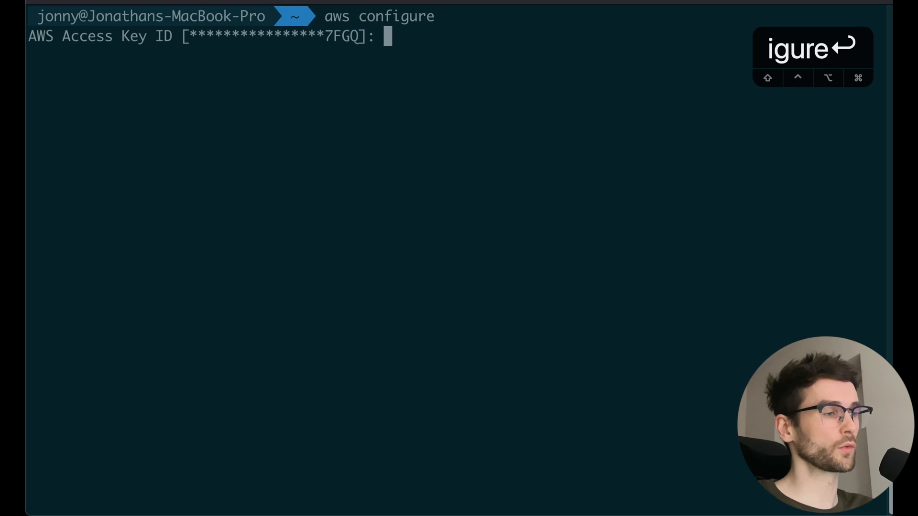
Keep the existing keys, eu-west-2 region and json output, then clear the terminal
{"action": "key", "text": "Return"}
{"action": "key", "text": "Return"}
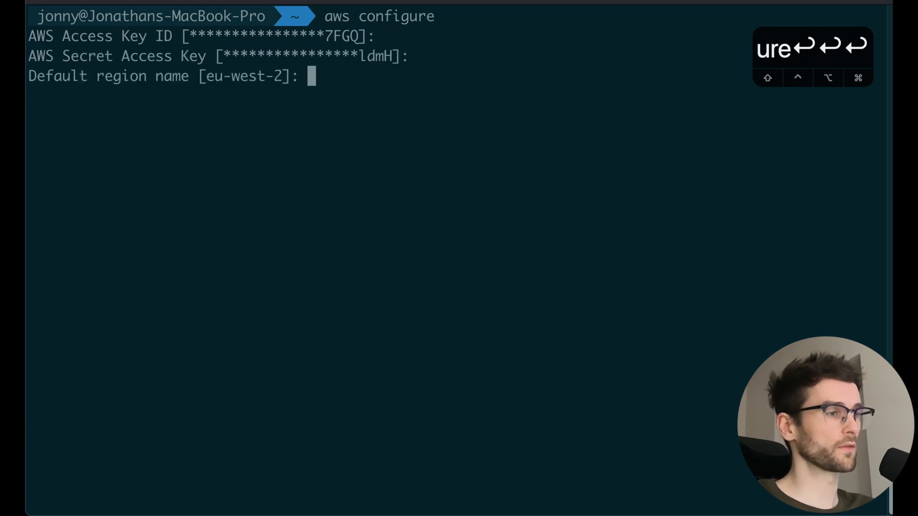
{"action": "key", "text": "Return"}
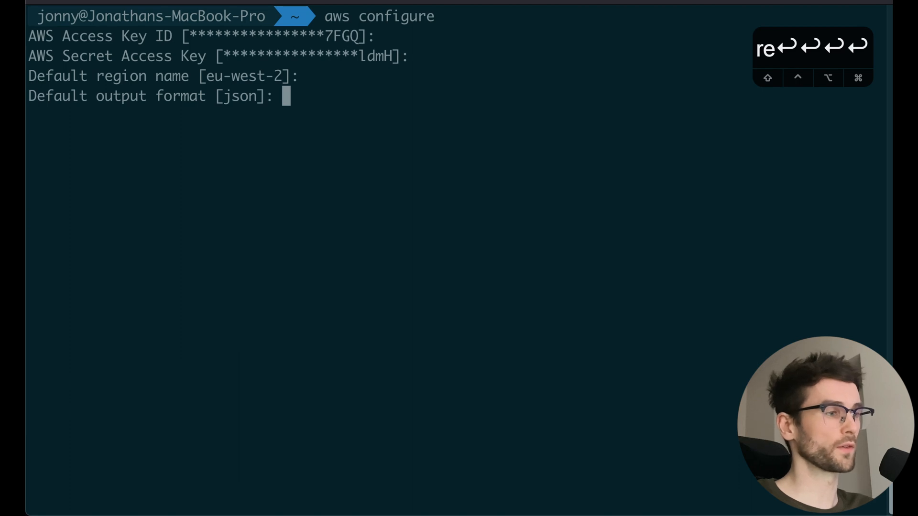
{"action": "key", "text": "Return"}
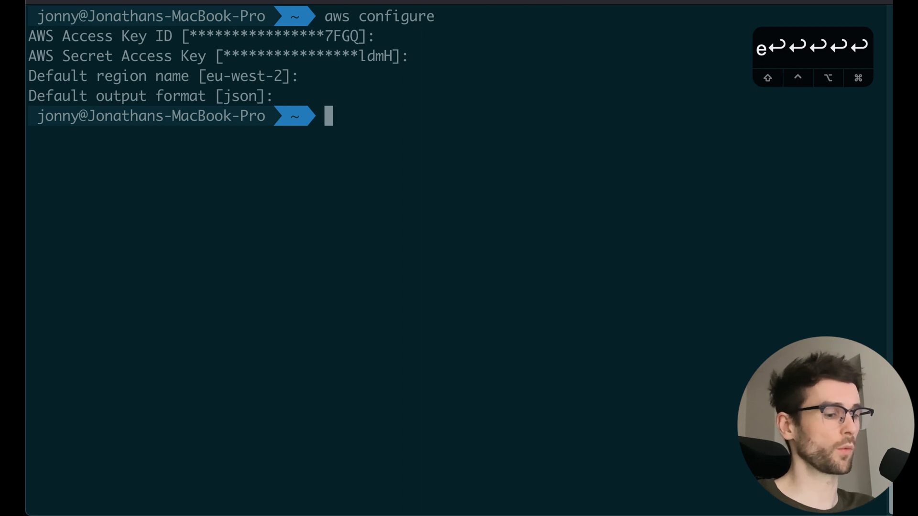
{"action": "type", "text": "clear"}
{"action": "key", "text": "Return"}
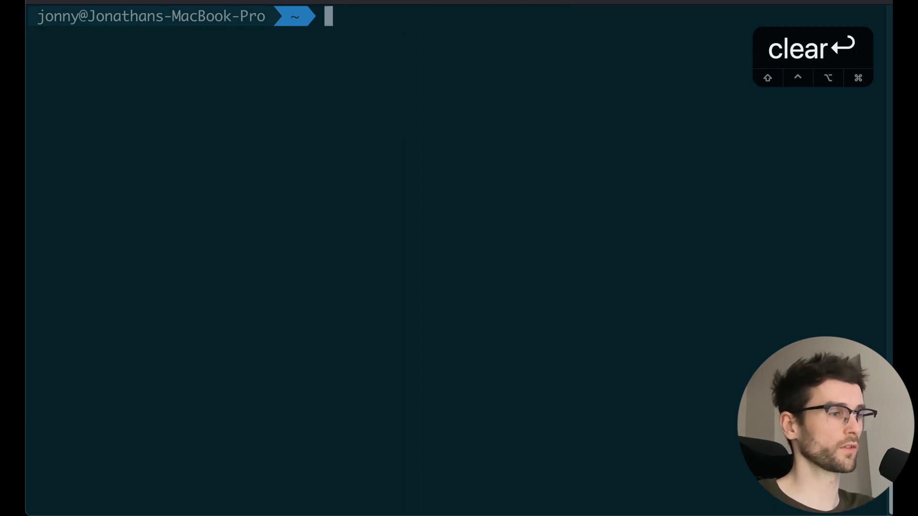
{"action": "type", "text": "brew tap aws/tap"}
Add the aws/tap Homebrew tap, install aws-sam-cli and show 'sam -h' help
{"action": "key", "text": "Return"}
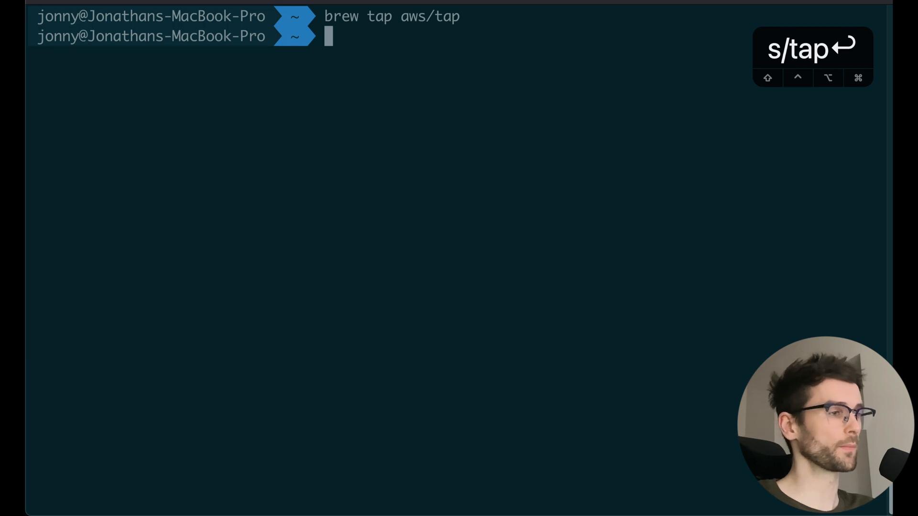
{"action": "type", "text": "brew install aws-sam-cli"}
{"action": "key", "text": "Return"}
{"action": "type", "text": "clear"}
{"action": "key", "text": "Return"}
{"action": "type", "text": "sam -h"}
{"action": "key", "text": "Return"}
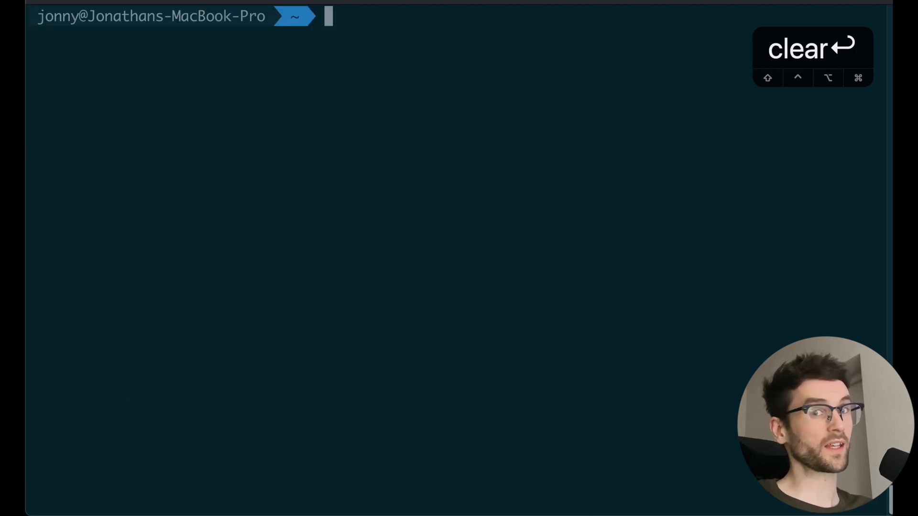
Use Mission Control to bring VS Code with the empty sam-lambda folder forward
{"action": "key", "text": "ctrl+Up"}
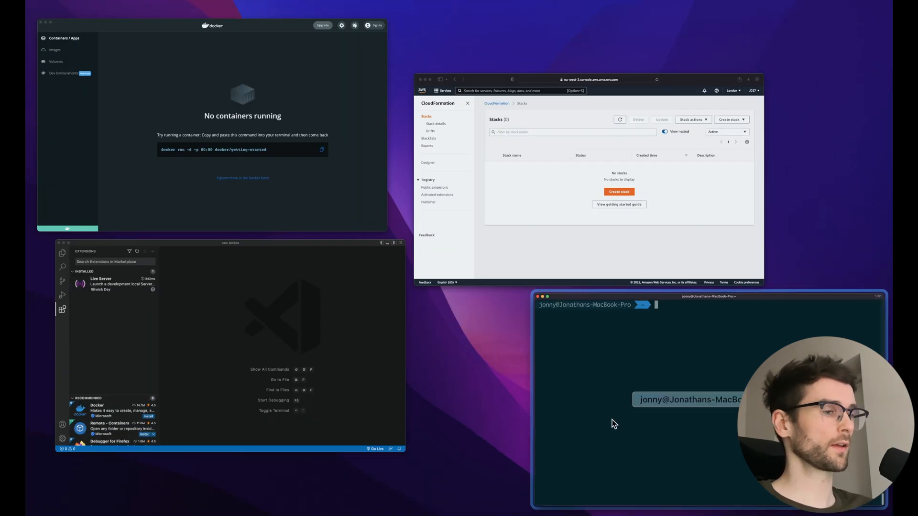
{"action": "left_click", "coordinate": [213, 197]}
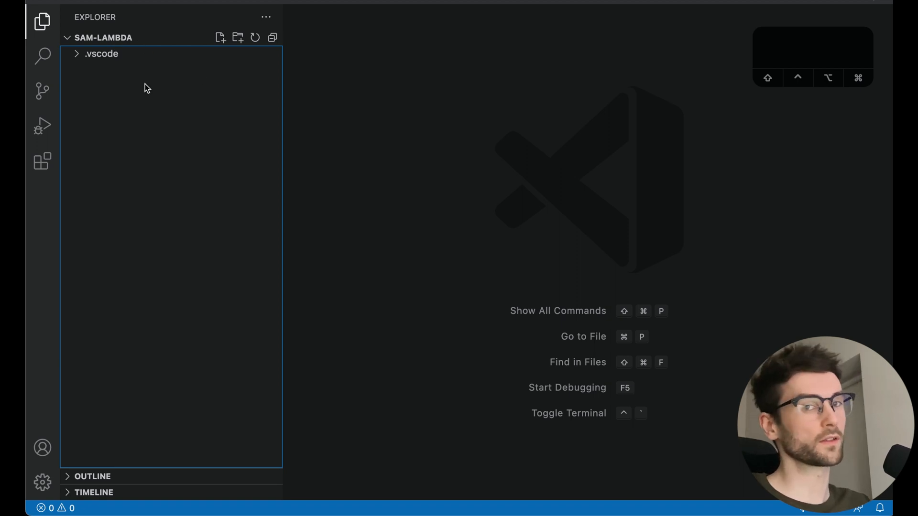
Install the AWS Toolkit extension from the marketplace, connecting via the default Europe (London) profile
{"action": "left_click", "coordinate": [42, 161]}
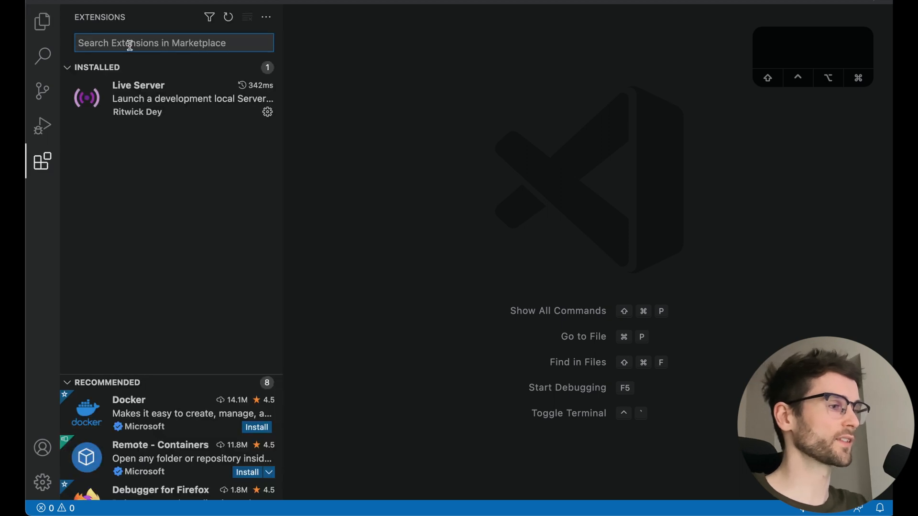
{"action": "type", "text": "aws toolkit"}
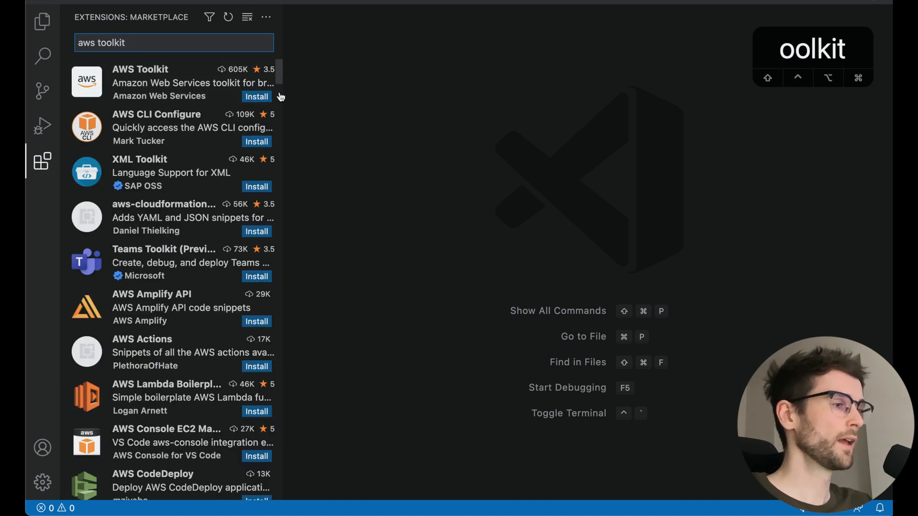
{"action": "left_click", "coordinate": [257, 97]}
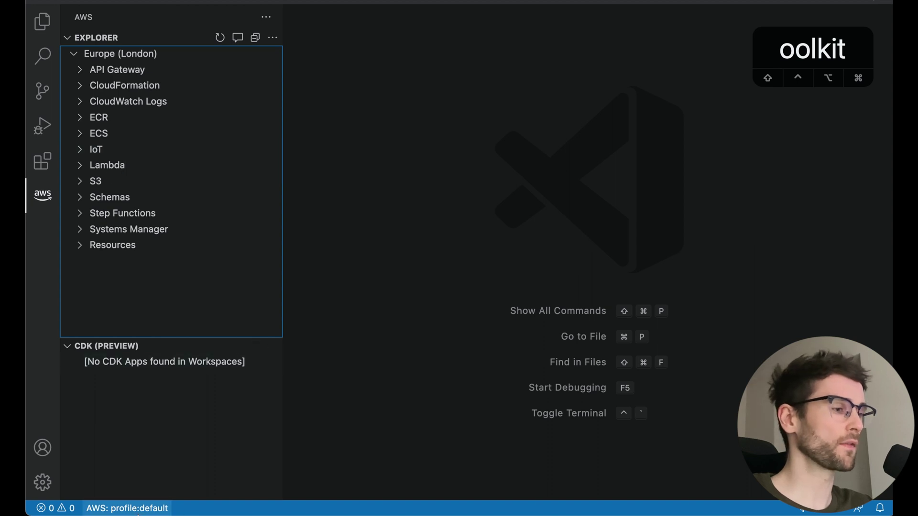
{"action": "mouse_move", "coordinate": [128, 508]}
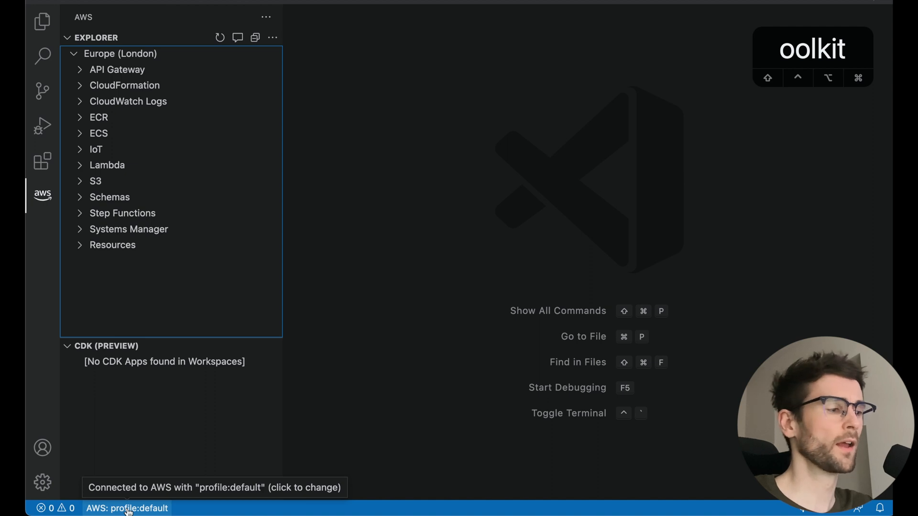
Start 'AWS: Create Lambda SAM Application' with nodejs14.x, x86_64 and the AWS SAM Hello World template
{"action": "mouse_move", "coordinate": [172, 346]}
{"action": "key", "text": "shift+super+p"}
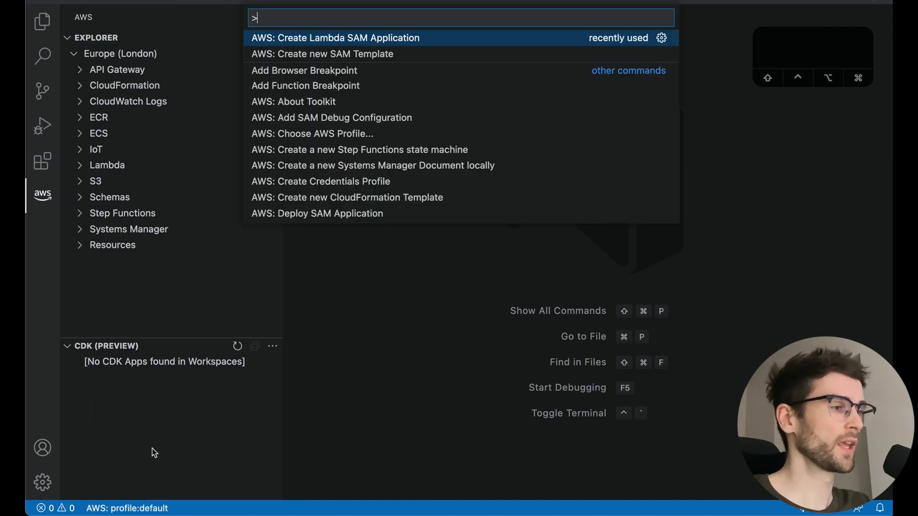
{"action": "type", "text": "aws create"}
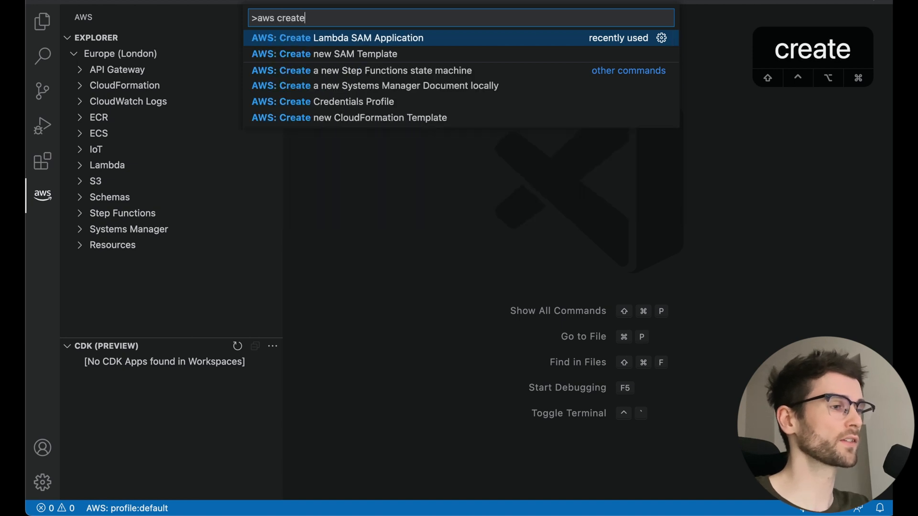
{"action": "left_click", "coordinate": [368, 37]}
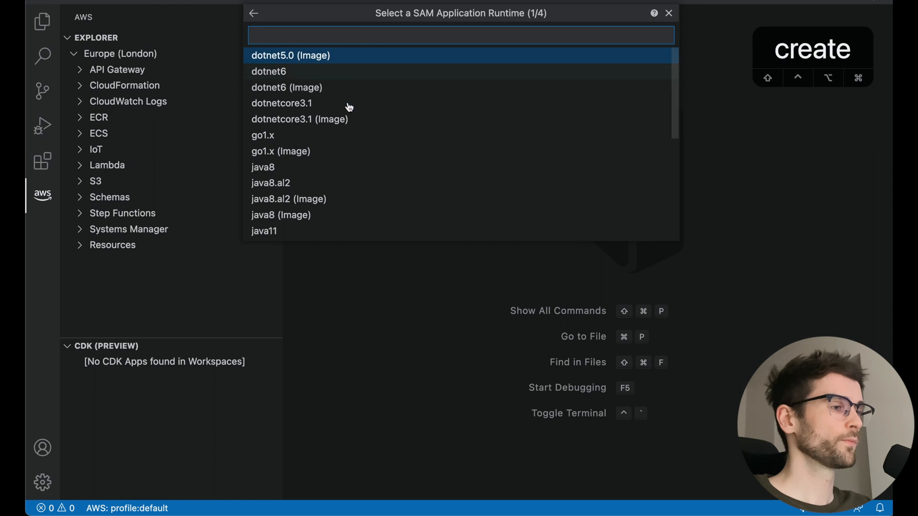
{"action": "scroll", "coordinate": [362, 150], "scroll_direction": "down", "scroll_amount": 5}
{"action": "scroll", "coordinate": [362, 151], "scroll_direction": "down", "scroll_amount": 1}
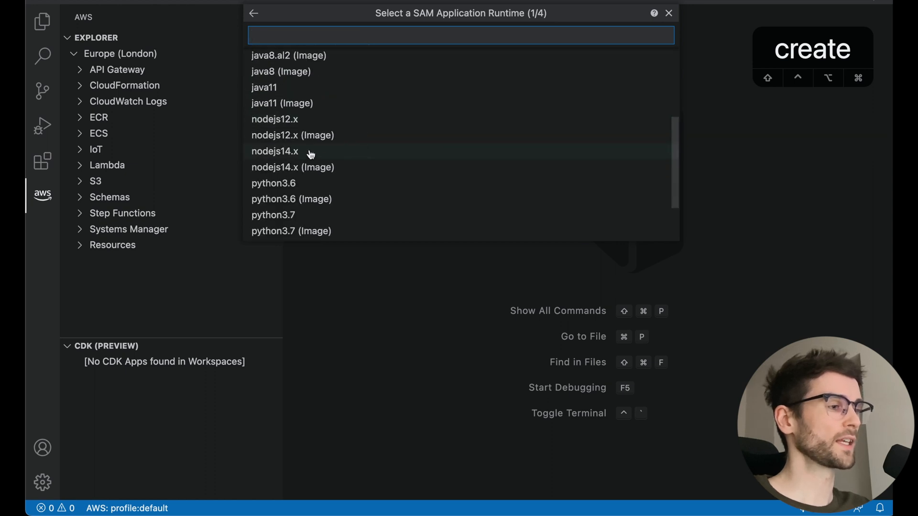
{"action": "left_click", "coordinate": [309, 153]}
{"action": "left_click", "coordinate": [305, 55]}
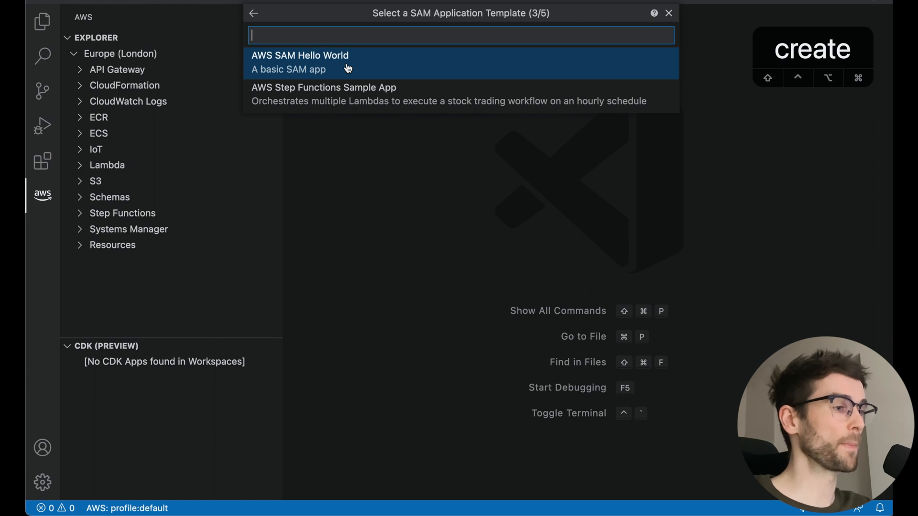
{"action": "left_click", "coordinate": [347, 68]}
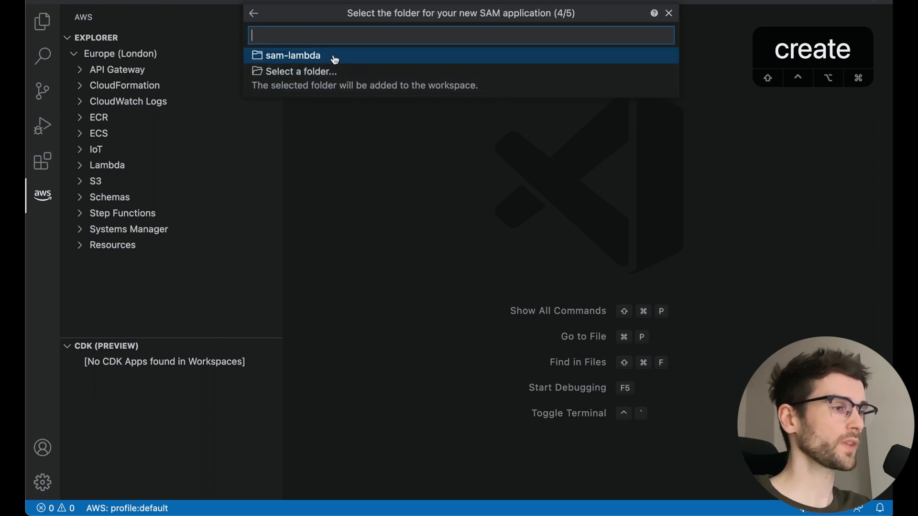
Place the app in the sam-lambda folder and name it sam-first-lambda
{"action": "left_click", "coordinate": [334, 58]}
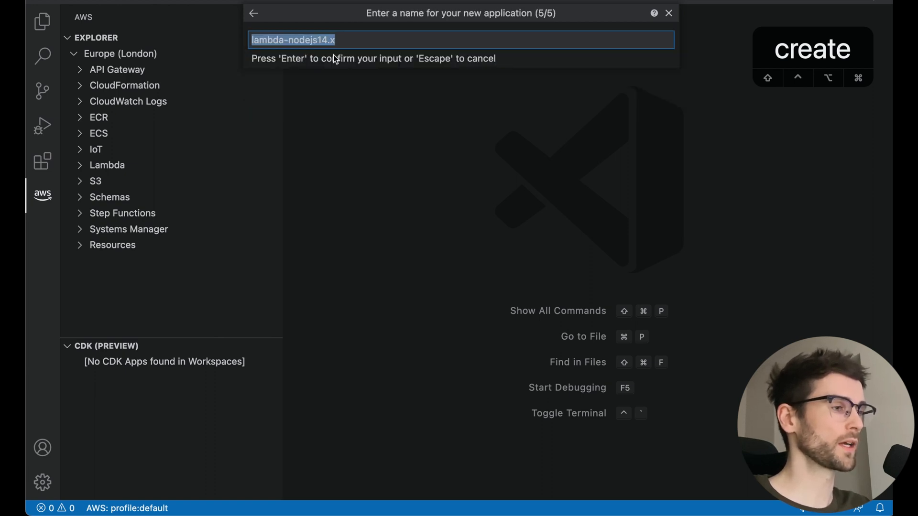
{"action": "key", "text": "BackSpace"}
{"action": "type", "text": "sam-first-"}
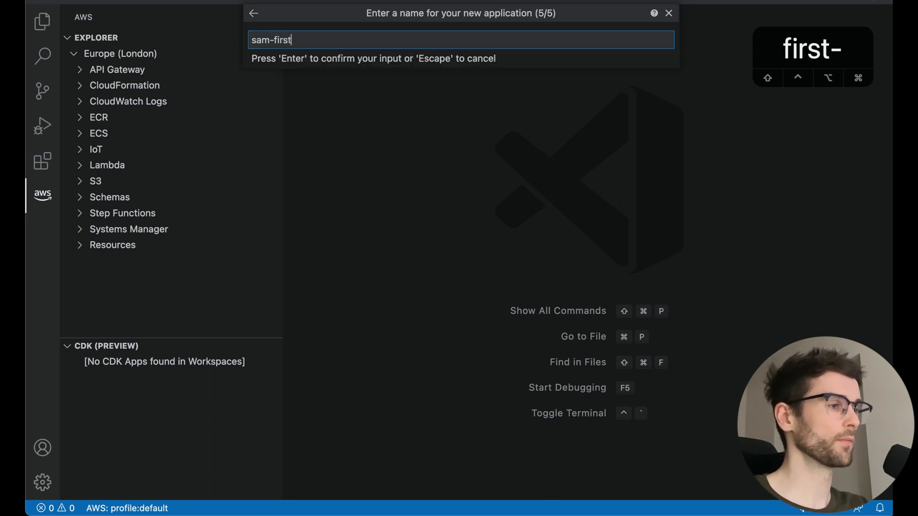
{"action": "type", "text": "lambda"}
{"action": "key", "text": "Return"}
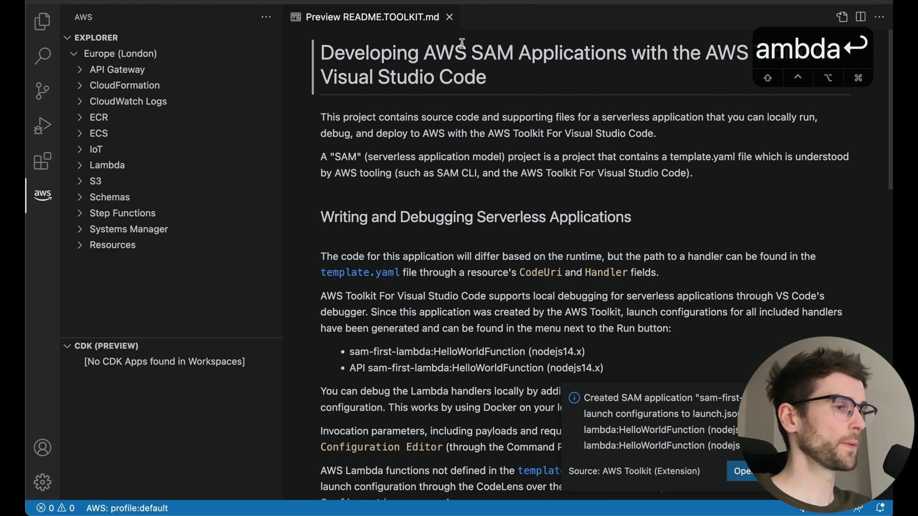
Close the README preview and open sam-first-lambda's template.yaml from the Explorer
{"action": "left_click", "coordinate": [449, 17]}
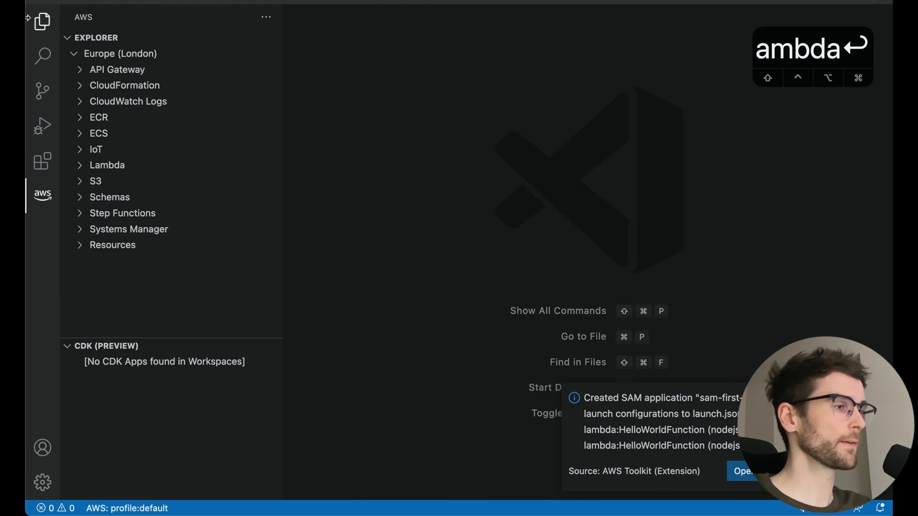
{"action": "left_click", "coordinate": [42, 21]}
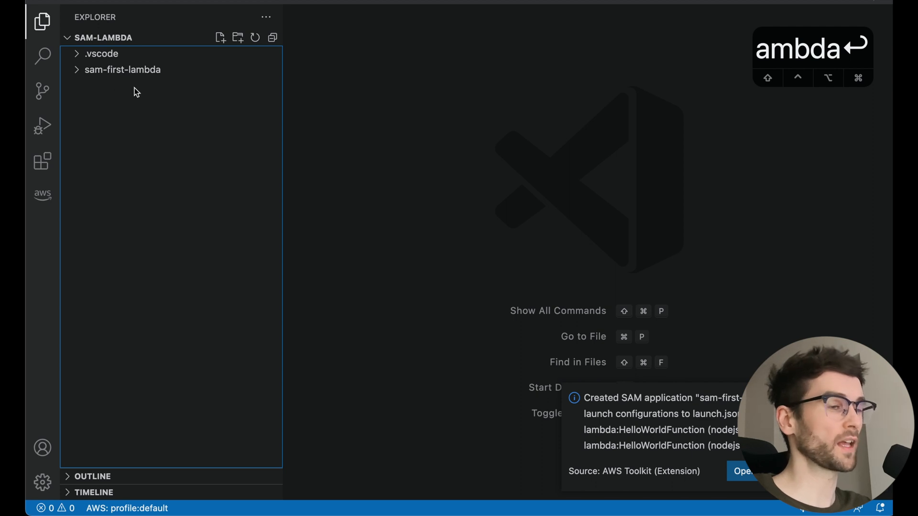
{"action": "left_click", "coordinate": [76, 71]}
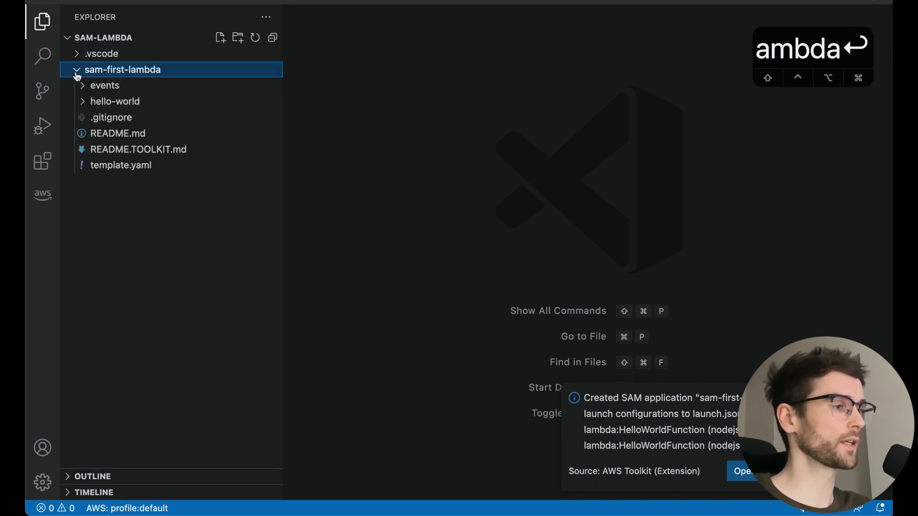
{"action": "left_click", "coordinate": [164, 171]}
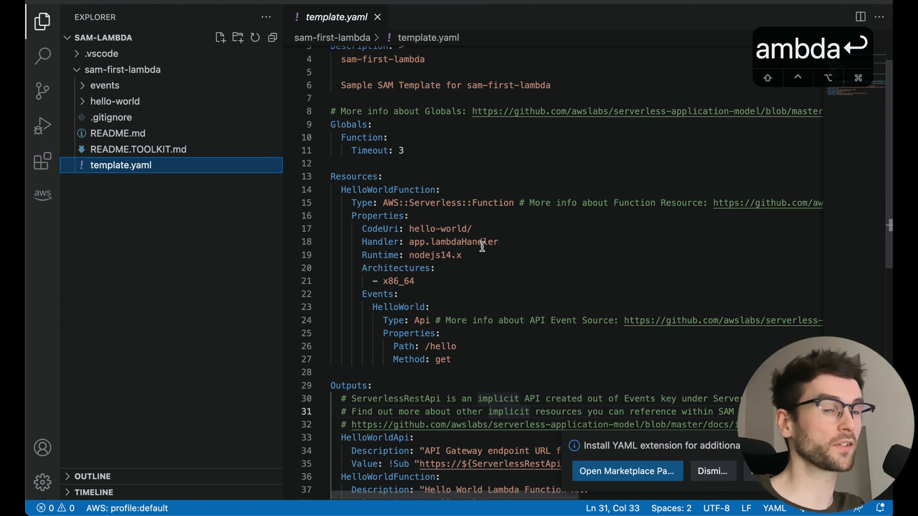
{"action": "scroll", "coordinate": [482, 246], "scroll_direction": "down", "scroll_amount": 1}
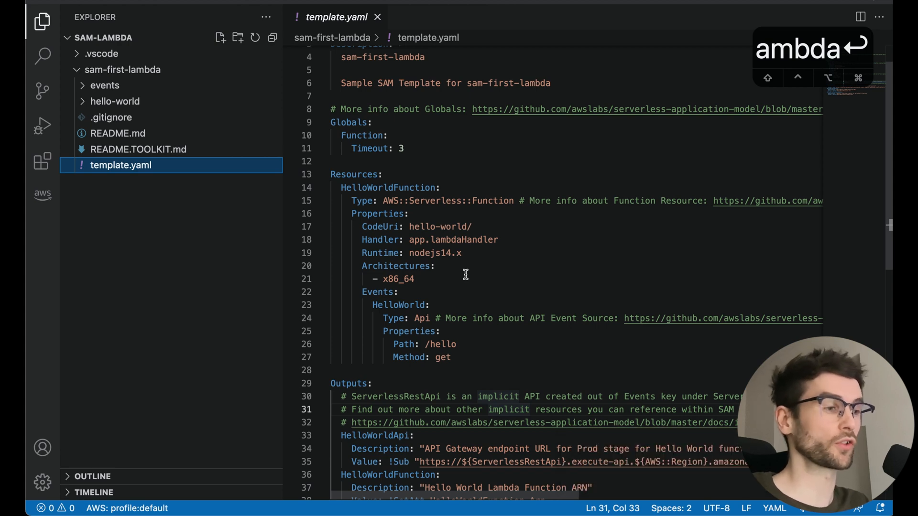
{"action": "scroll", "coordinate": [466, 274], "scroll_direction": "down", "scroll_amount": 1}
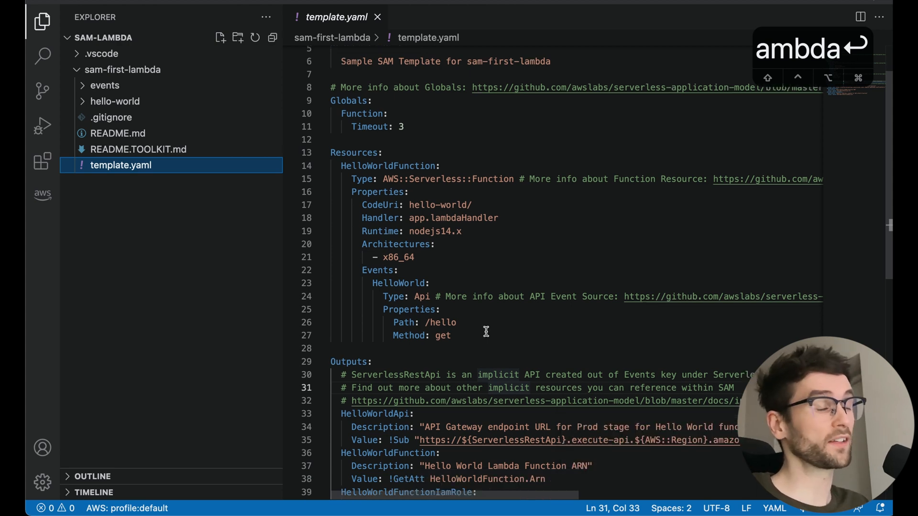
{"action": "left_click", "coordinate": [486, 334]}
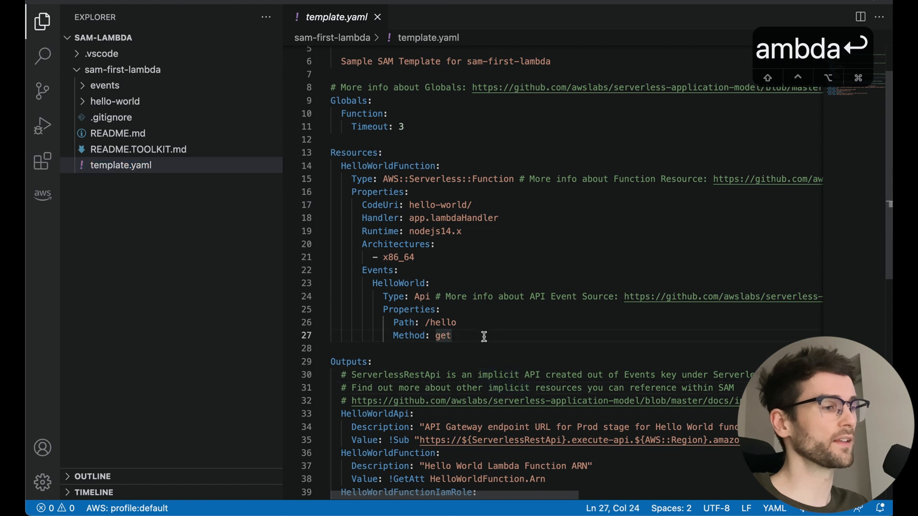
{"action": "left_click_drag", "start_coordinate": [485, 333], "coordinate": [330, 153]}
{"action": "left_click", "coordinate": [330, 140]}
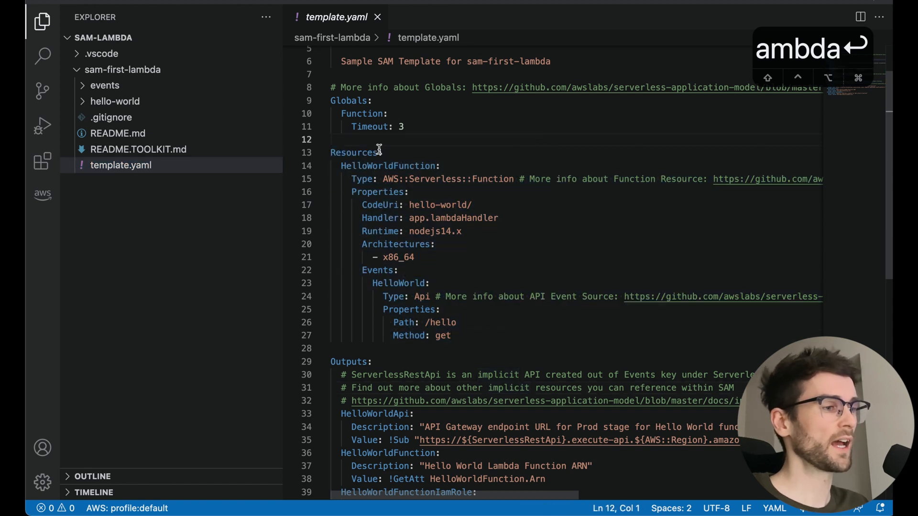
{"action": "double_click", "coordinate": [374, 165]}
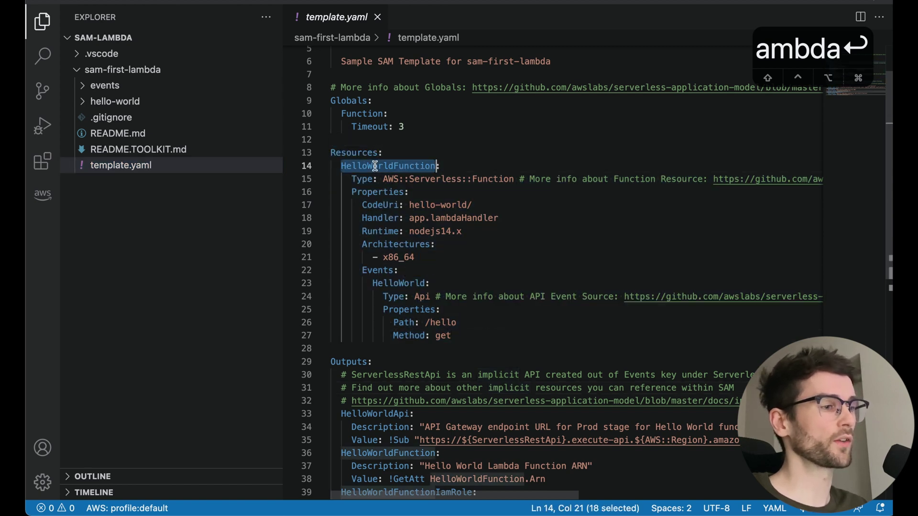
{"action": "left_click", "coordinate": [349, 178]}
{"action": "left_click_drag", "start_coordinate": [349, 179], "coordinate": [513, 180]}
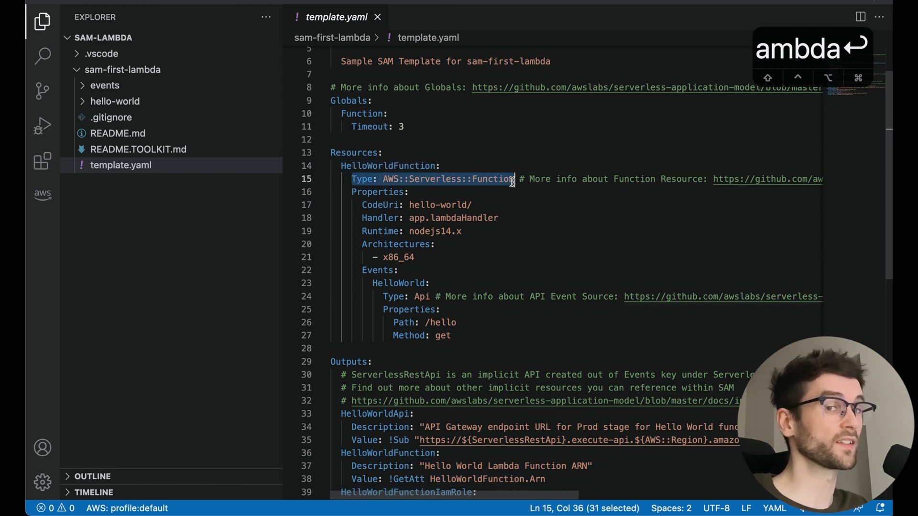
{"action": "left_click", "coordinate": [520, 202]}
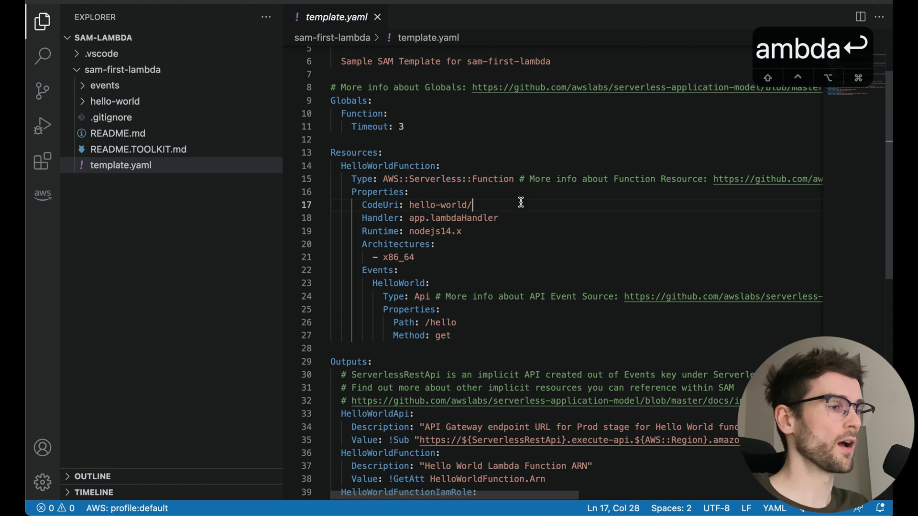
{"action": "left_click", "coordinate": [376, 271]}
{"action": "double_click", "coordinate": [376, 270]}
{"action": "double_click", "coordinate": [395, 284]}
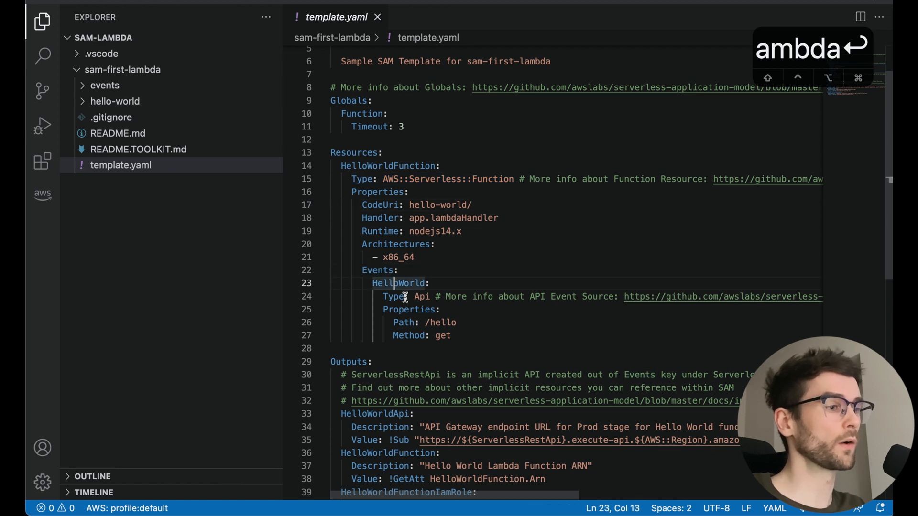
{"action": "left_click", "coordinate": [396, 284]}
{"action": "left_click_drag", "start_coordinate": [382, 296], "coordinate": [431, 298]}
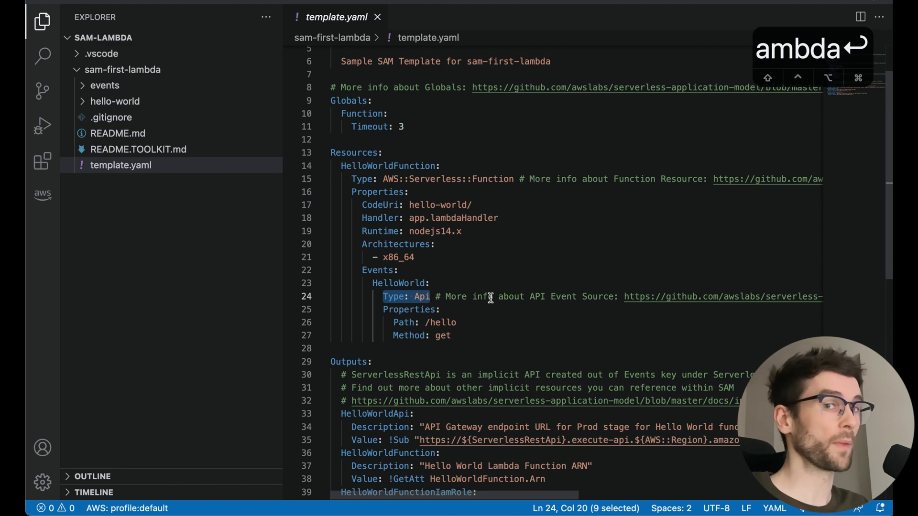
{"action": "scroll", "coordinate": [538, 358], "scroll_direction": "down", "scroll_amount": 3}
{"action": "mouse_move", "coordinate": [330, 245]}
{"action": "left_mouse_down"}
{"action": "mouse_move", "coordinate": [582, 401]}
{"action": "mouse_move", "coordinate": [324, 244]}
{"action": "left_mouse_up"}
{"action": "left_click", "coordinate": [582, 400]}
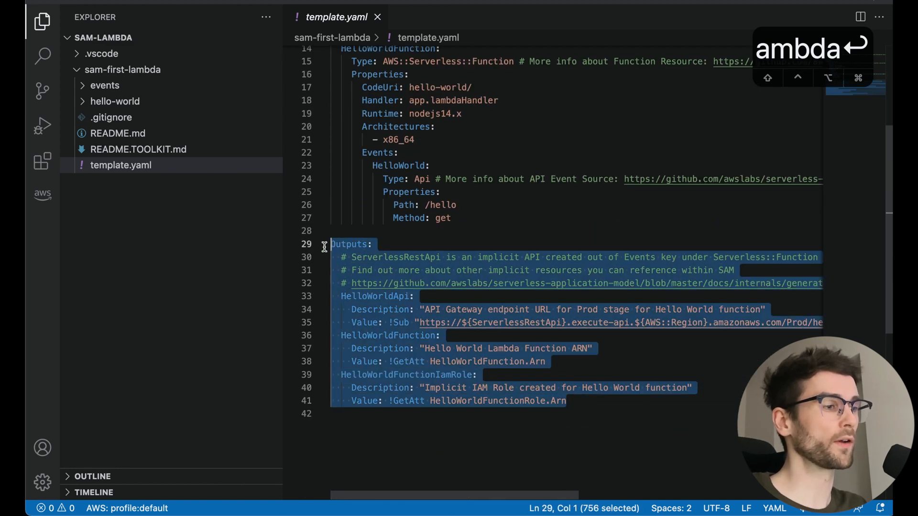
{"action": "scroll", "coordinate": [491, 262], "scroll_direction": "up", "scroll_amount": 3}
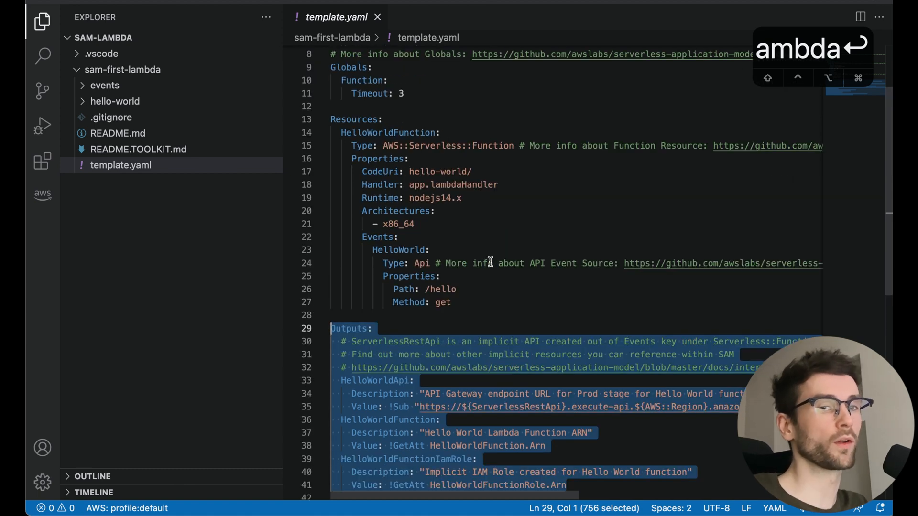
{"action": "key", "text": "Up"}
{"action": "scroll", "coordinate": [491, 262], "scroll_direction": "up", "scroll_amount": 3}
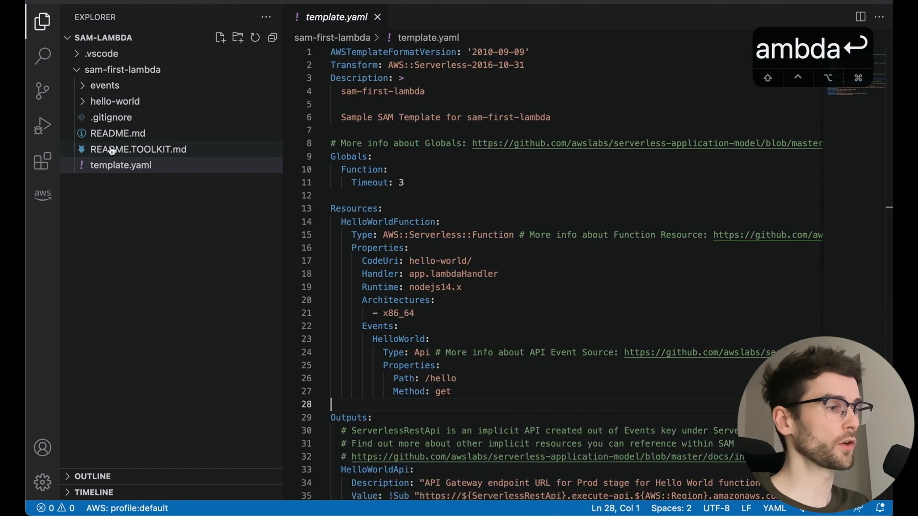
Expand hello-world and open package.json, then app.js
{"action": "left_click", "coordinate": [86, 103]}
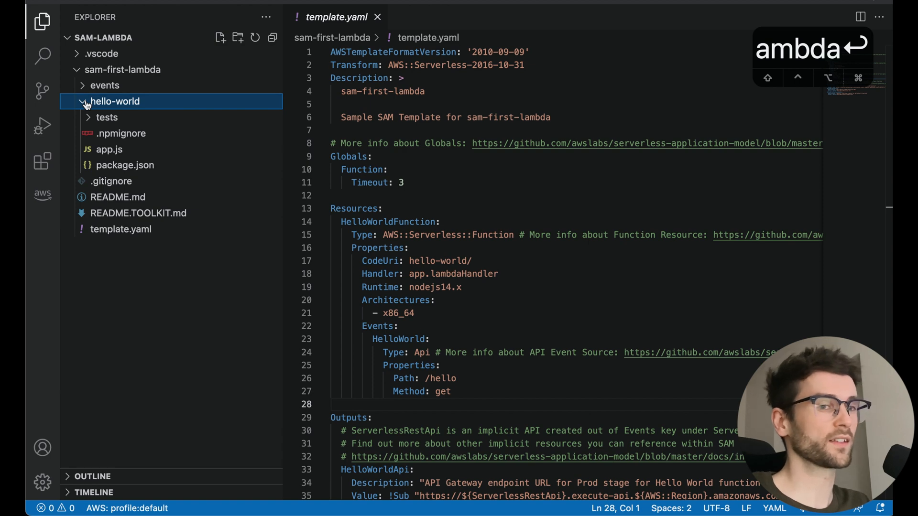
{"action": "left_click", "coordinate": [125, 165]}
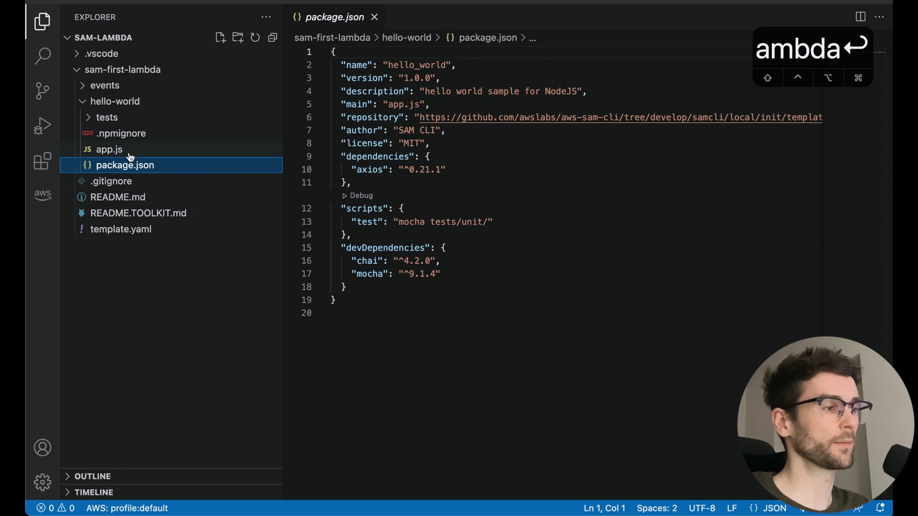
{"action": "left_click", "coordinate": [109, 149]}
{"action": "scroll", "coordinate": [501, 291], "scroll_direction": "up", "scroll_amount": 5}
{"action": "scroll", "coordinate": [501, 291], "scroll_direction": "down", "scroll_amount": 1}
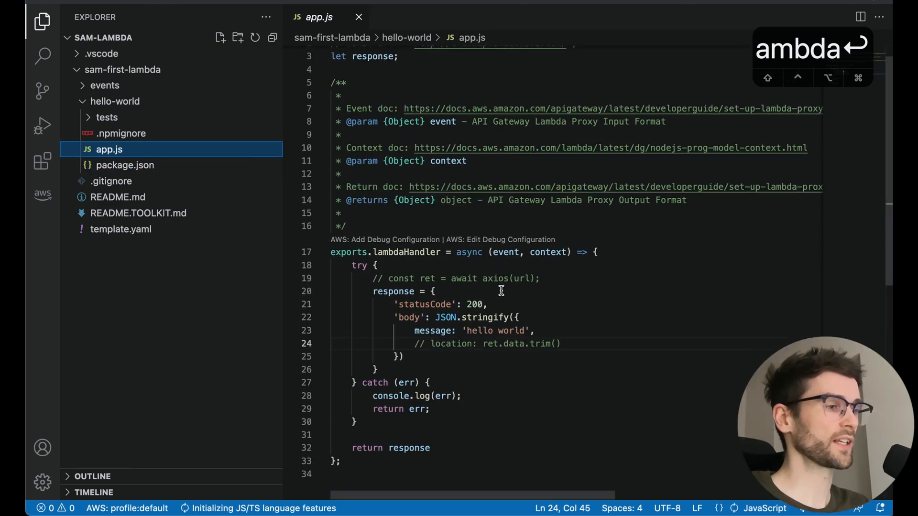
Inspect lambdaHandler, its statusCode 200 and the response body key
{"action": "double_click", "coordinate": [405, 252]}
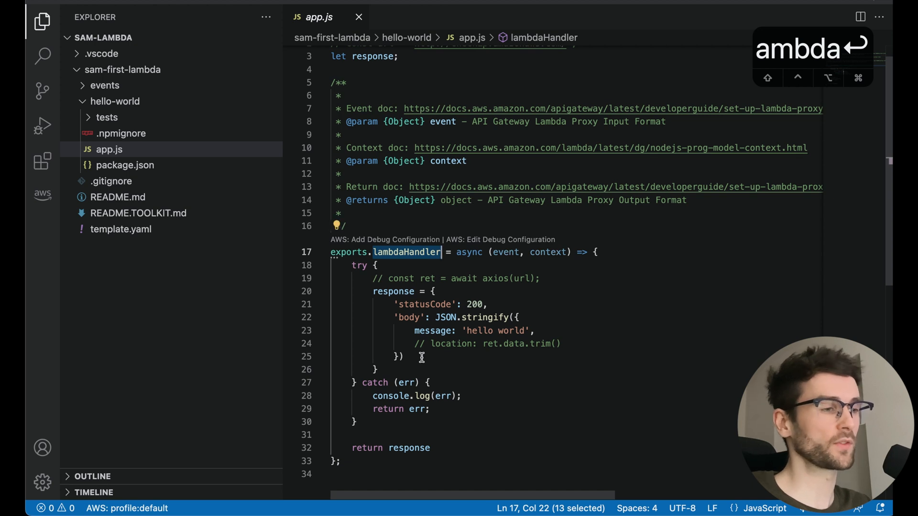
{"action": "double_click", "coordinate": [474, 304]}
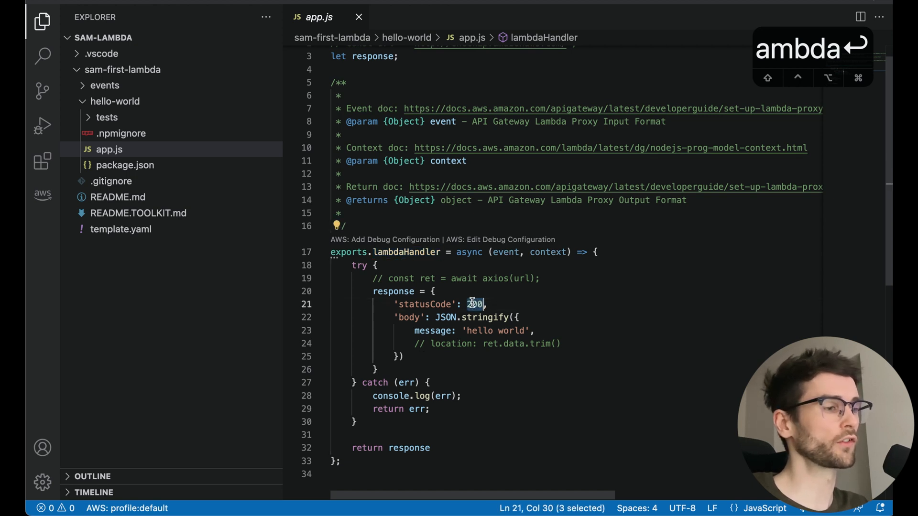
{"action": "double_click", "coordinate": [409, 317]}
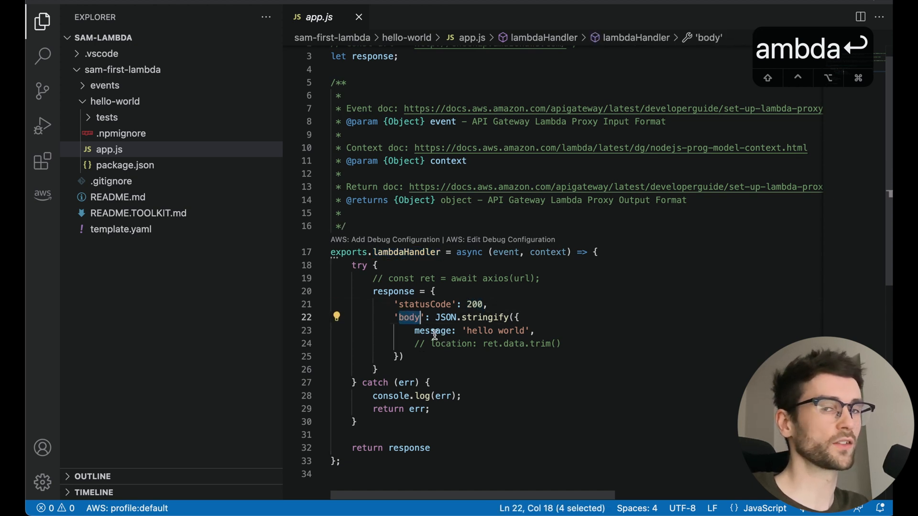
{"action": "scroll", "coordinate": [589, 382], "scroll_direction": "up", "scroll_amount": 1}
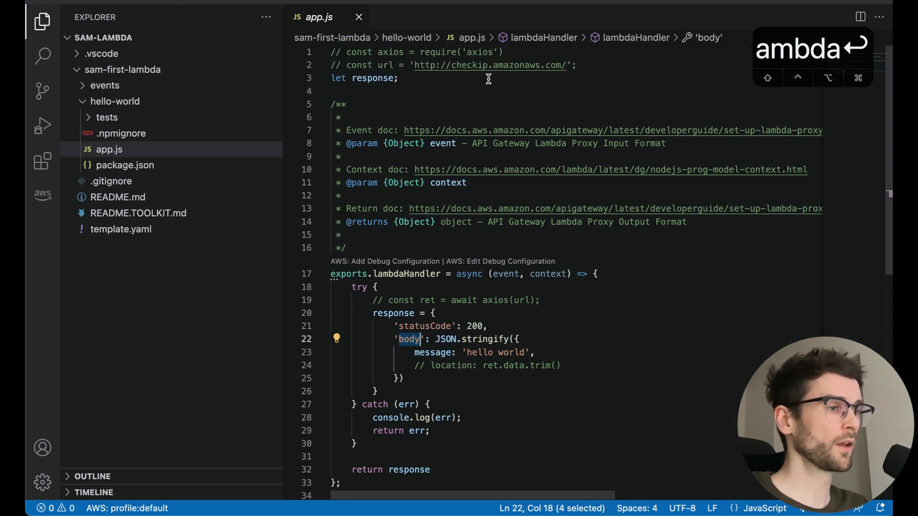
Add a new line requiring the os module near the top of app.js
{"action": "left_click", "coordinate": [603, 66]}
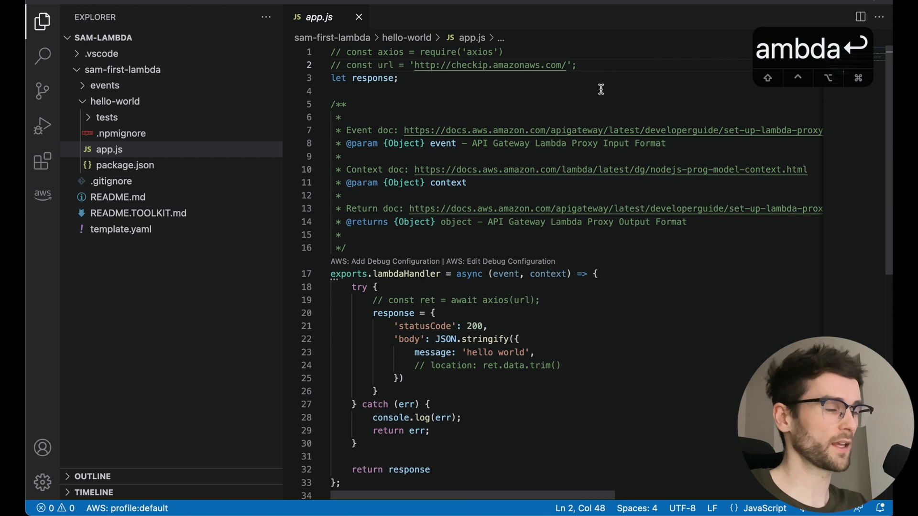
{"action": "key", "text": "Return"}
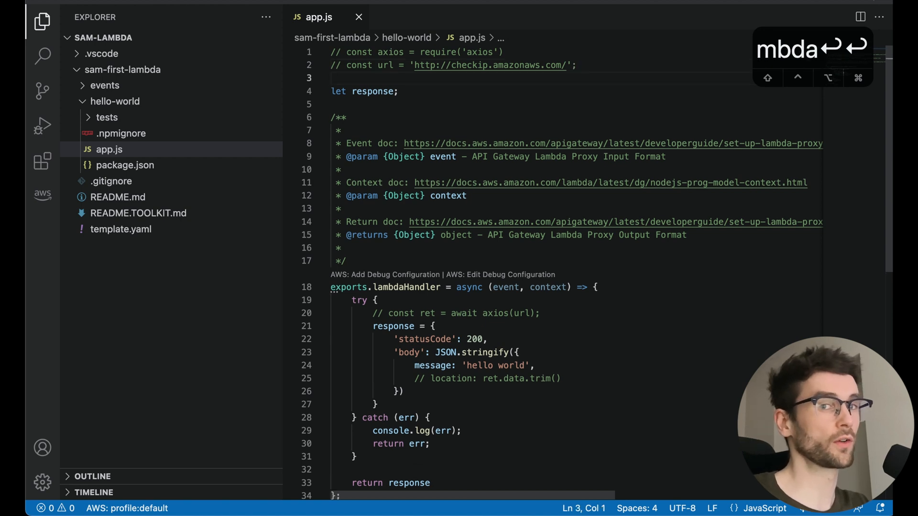
{"action": "type", "text": "const os = require("}
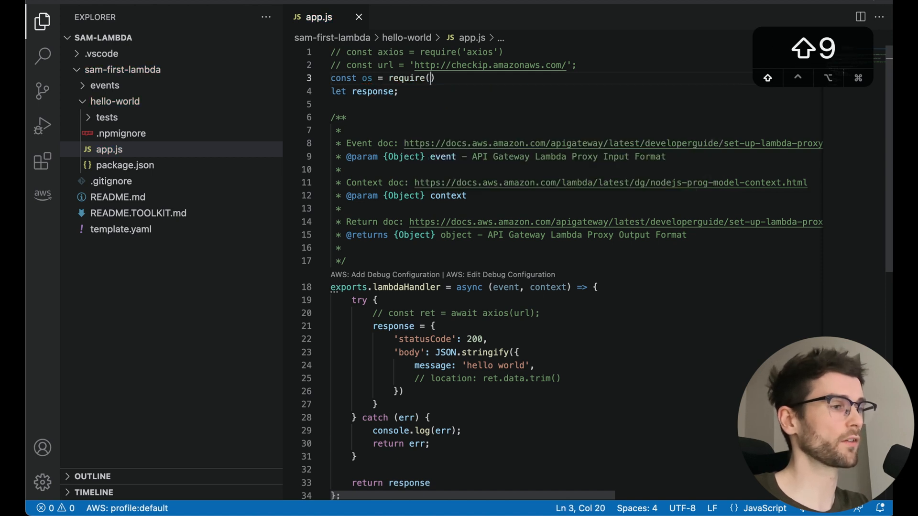
{"action": "type", "text": "'os"}
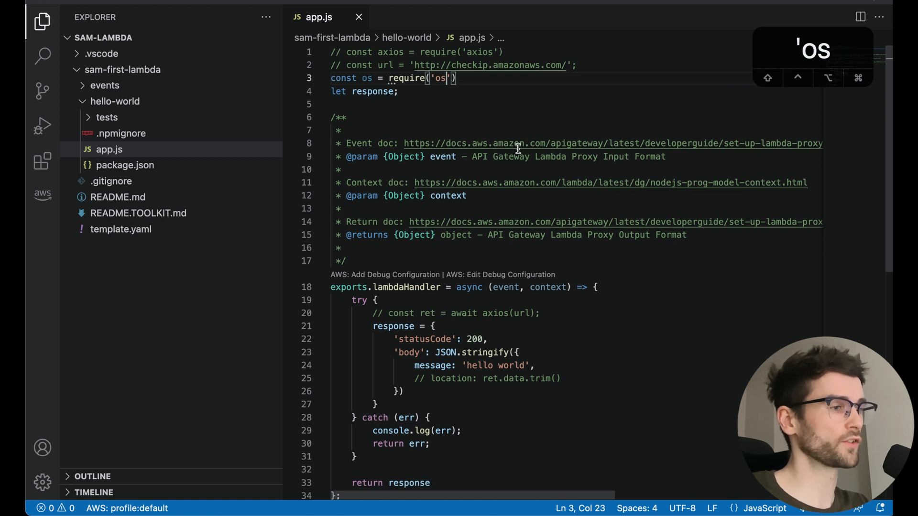
{"action": "left_click", "coordinate": [478, 78]}
{"action": "type", "text": ";"}
Change the message to 'hello from ' + os.hostname(), accepting the hostname completion
{"action": "left_click", "coordinate": [515, 365]}
{"action": "key", "text": "BackSpace"}
{"action": "double_click", "coordinate": [512, 365]}
{"action": "key", "text": "BackSpace"}
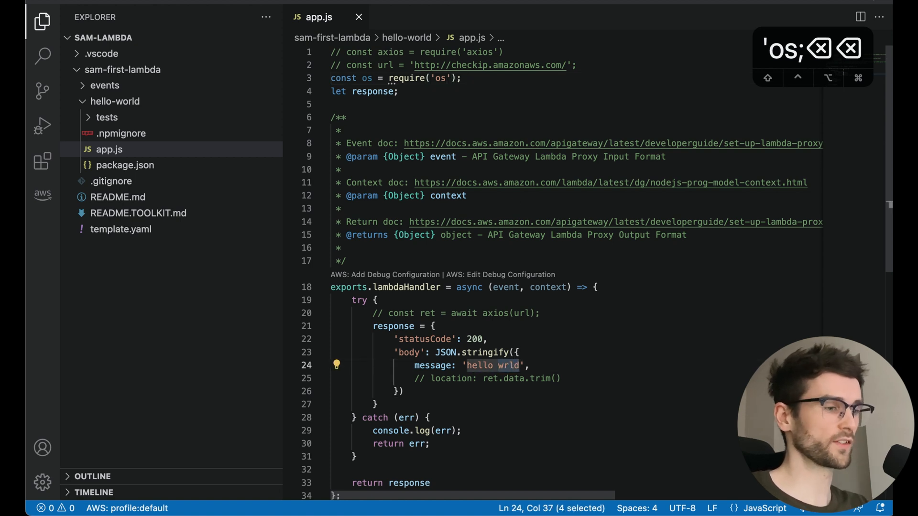
{"action": "type", "text": "from"}
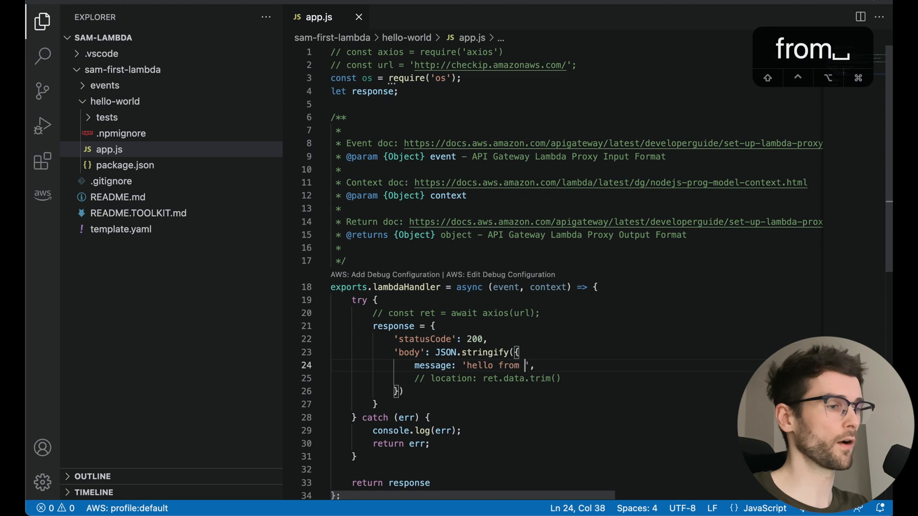
{"action": "key", "text": "Right"}
{"action": "type", "text": "+ osho"}
{"action": "key", "text": "BackSpace"}
{"action": "key", "text": "BackSpace"}
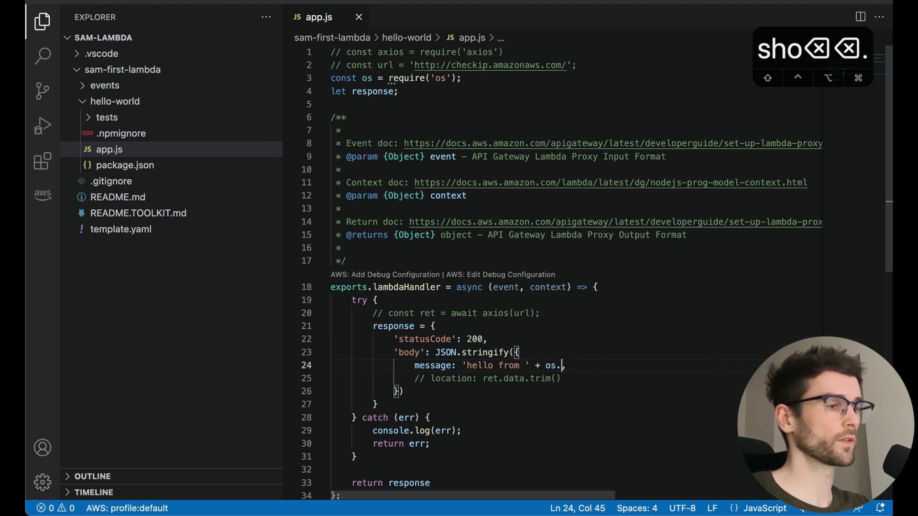
{"action": "type", "text": ".host"}
{"action": "key", "text": "Return"}
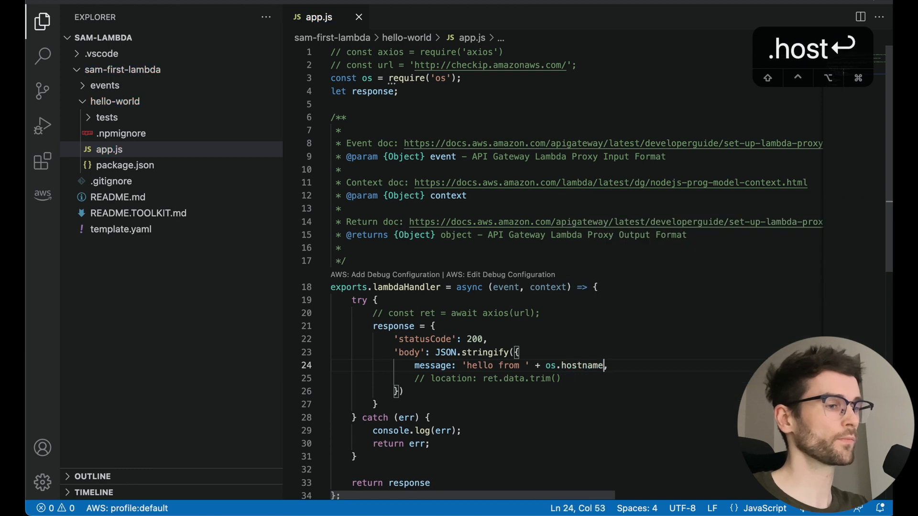
{"action": "type", "text": "("}
{"action": "key", "text": "Down"}
{"action": "key", "text": "Down"}
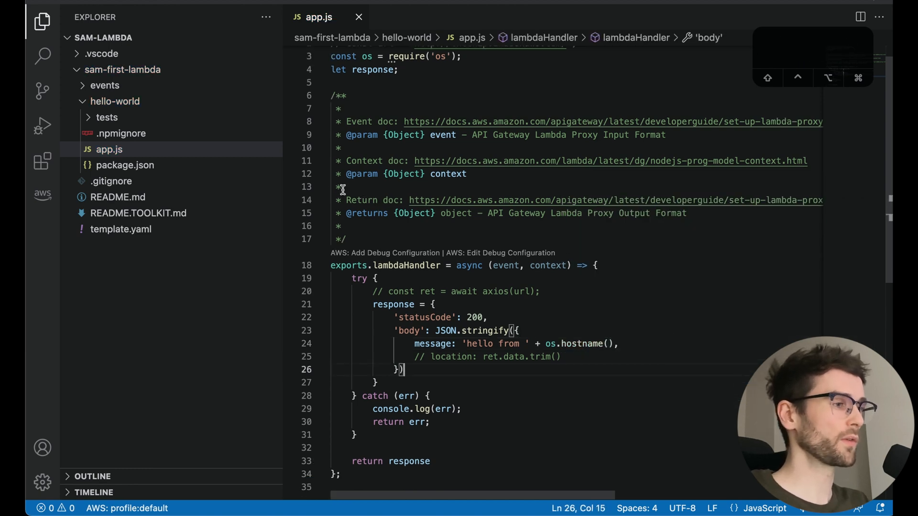
Peek at the tests/unit folder, then open the integrated terminal with Ctrl+`
{"action": "left_click", "coordinate": [89, 117]}
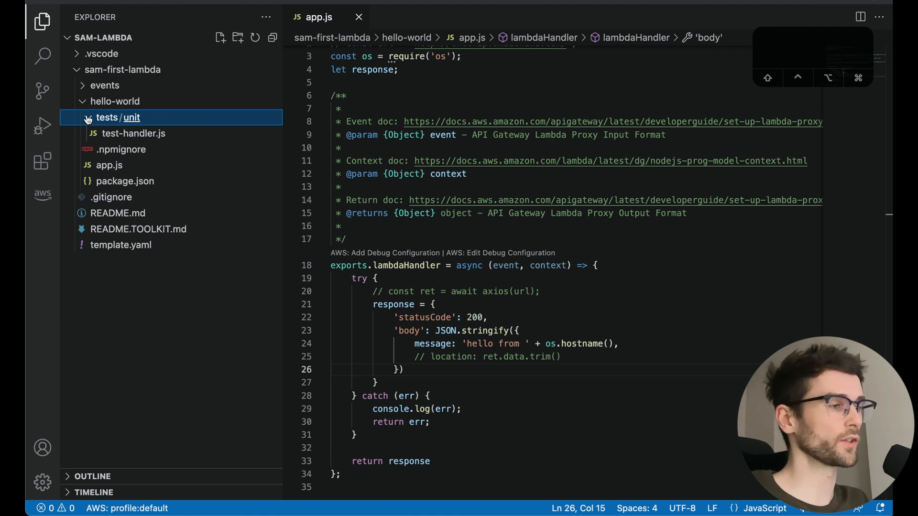
{"action": "left_click", "coordinate": [93, 118]}
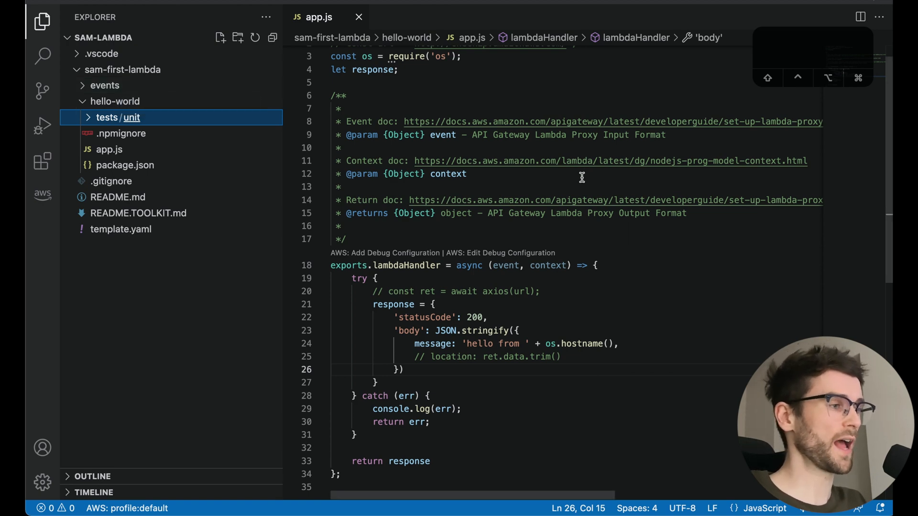
{"action": "key", "text": "ctrl+grave"}
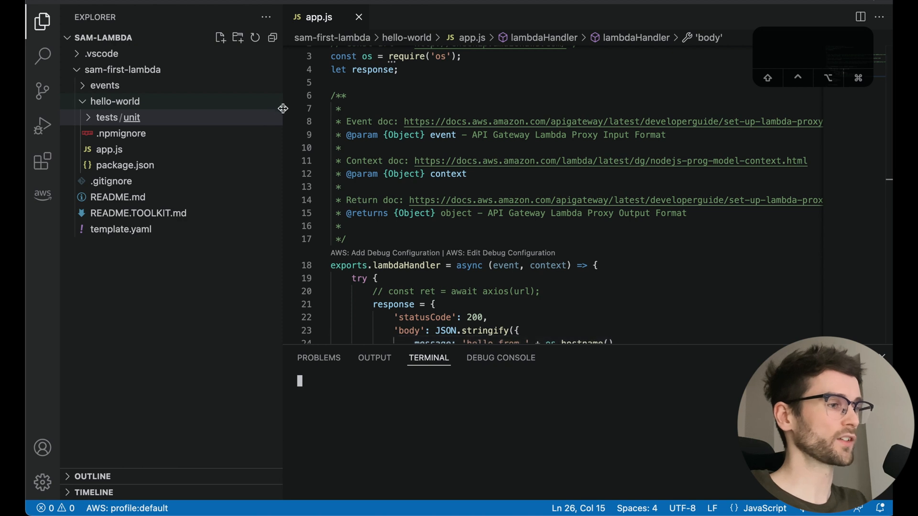
Widen the code view and terminal, change into sam-first-lambda and list its contents
{"action": "left_click_drag", "start_coordinate": [283, 109], "coordinate": [224, 112]}
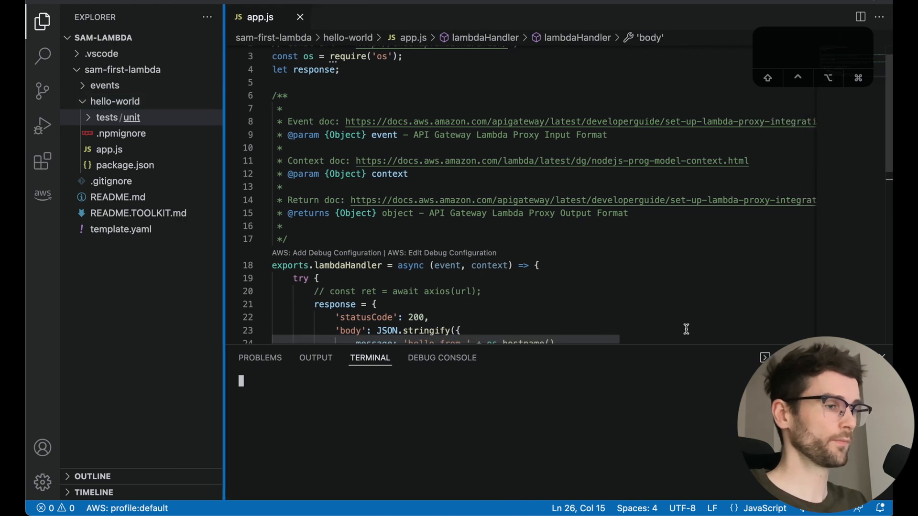
{"action": "mouse_move", "coordinate": [682, 346]}
{"action": "left_mouse_down"}
{"action": "mouse_move", "coordinate": [658, 303]}
{"action": "mouse_move", "coordinate": [658, 277]}
{"action": "left_mouse_up"}
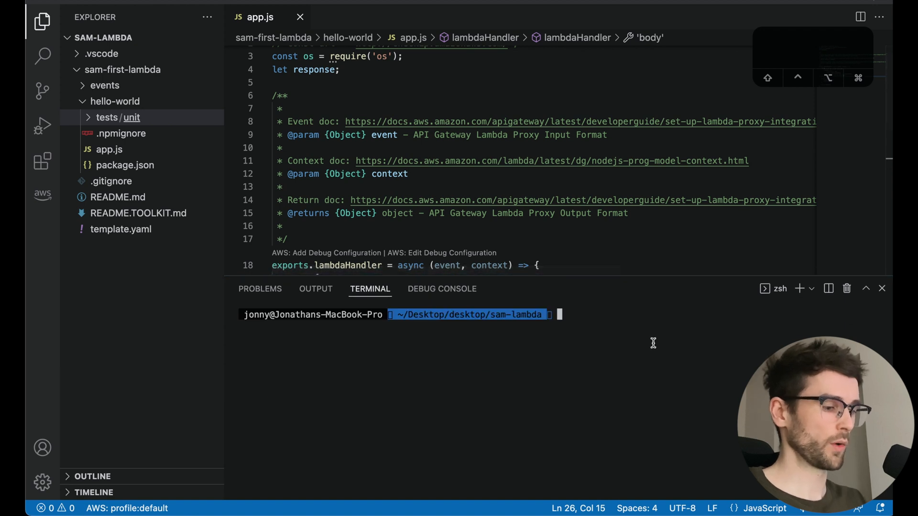
{"action": "type", "text": "cd"}
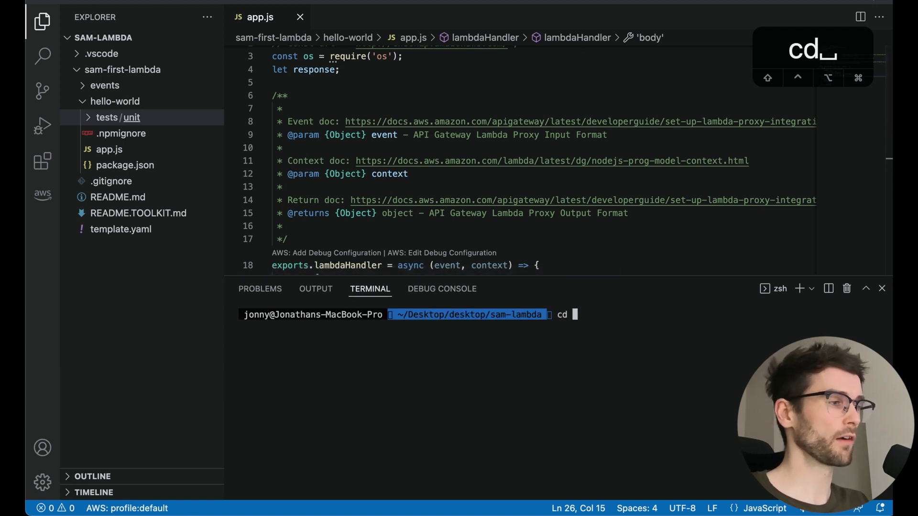
{"action": "key", "text": "Tab"}
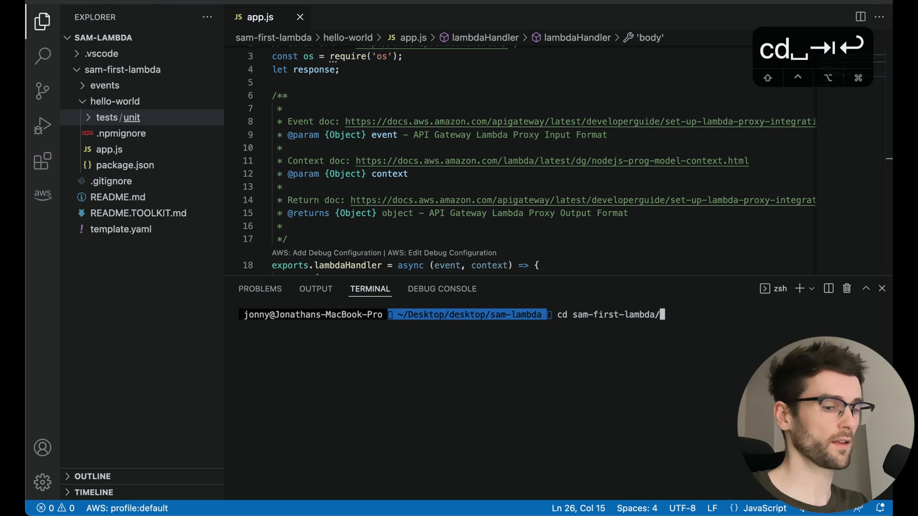
{"action": "key", "text": "Return"}
{"action": "type", "text": "ls"}
{"action": "key", "text": "Return"}
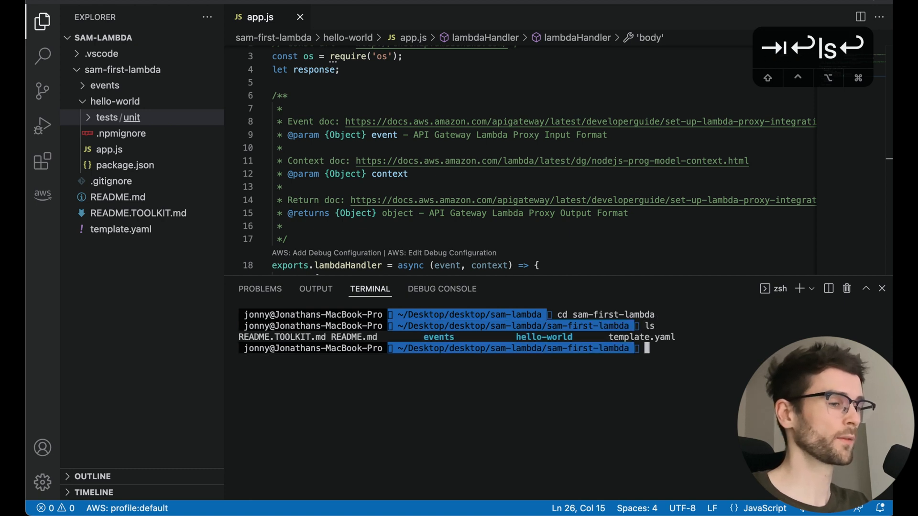
{"action": "type", "text": "clear"}
{"action": "key", "text": "Return"}
{"action": "type", "text": "sam build"}
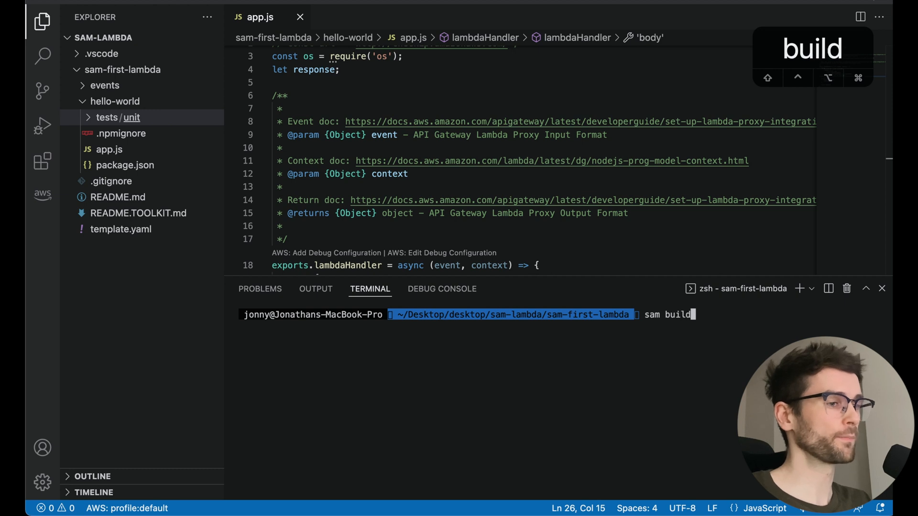
Run sam build so the project builds into the .aws-sam folder
{"action": "key", "text": "Return"}
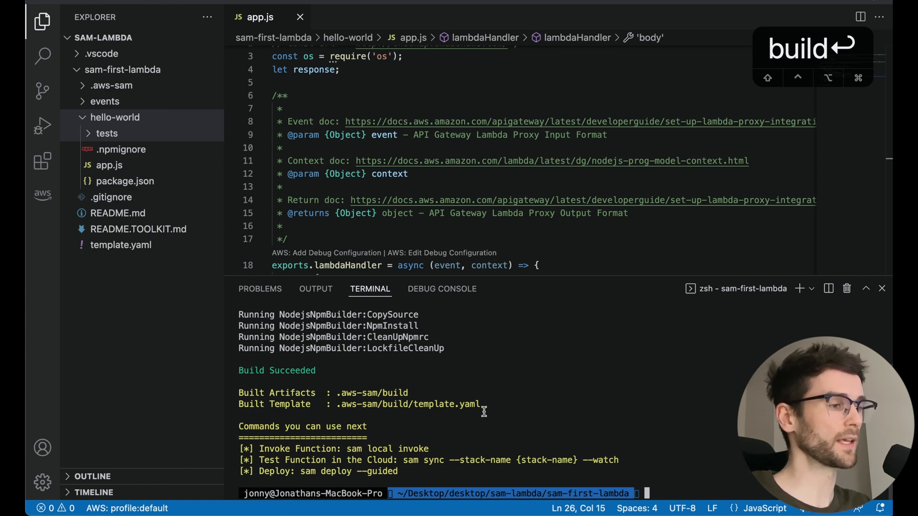
Browse the .aws-sam/build/HelloWorldFunction output in the Explorer, then collapse it again
{"action": "mouse_move", "coordinate": [115, 94]}
{"action": "left_click", "coordinate": [88, 87]}
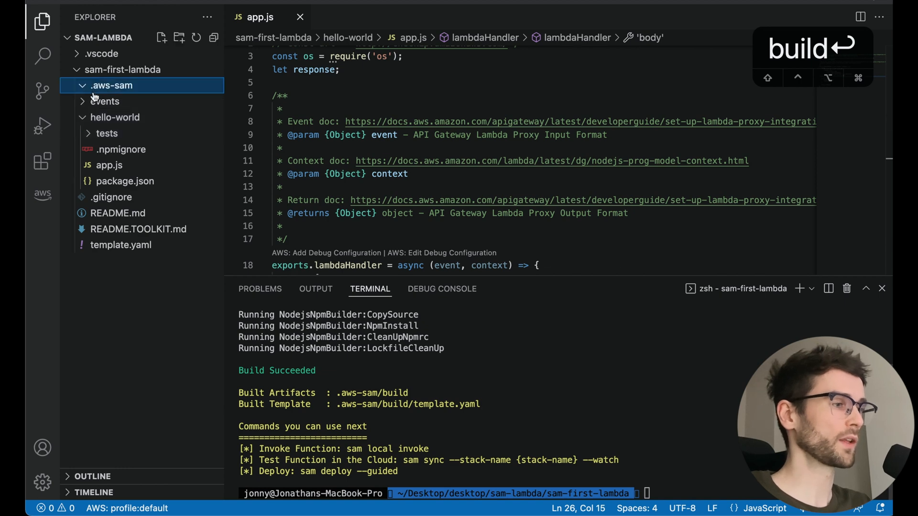
{"action": "left_click", "coordinate": [90, 102]}
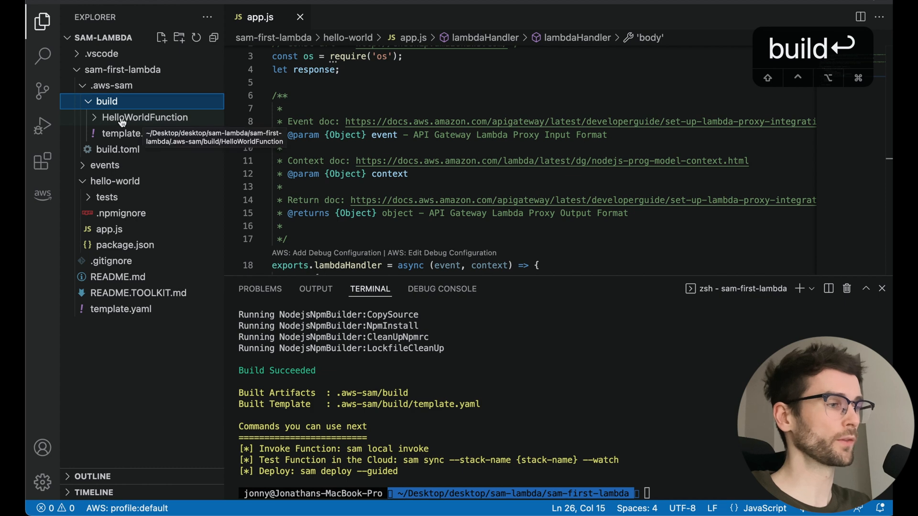
{"action": "left_click", "coordinate": [108, 118]}
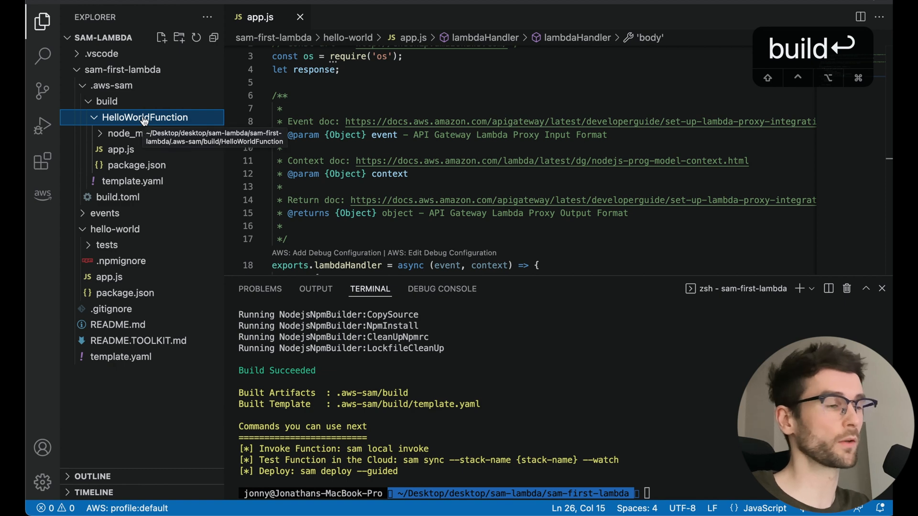
{"action": "left_click", "coordinate": [143, 118]}
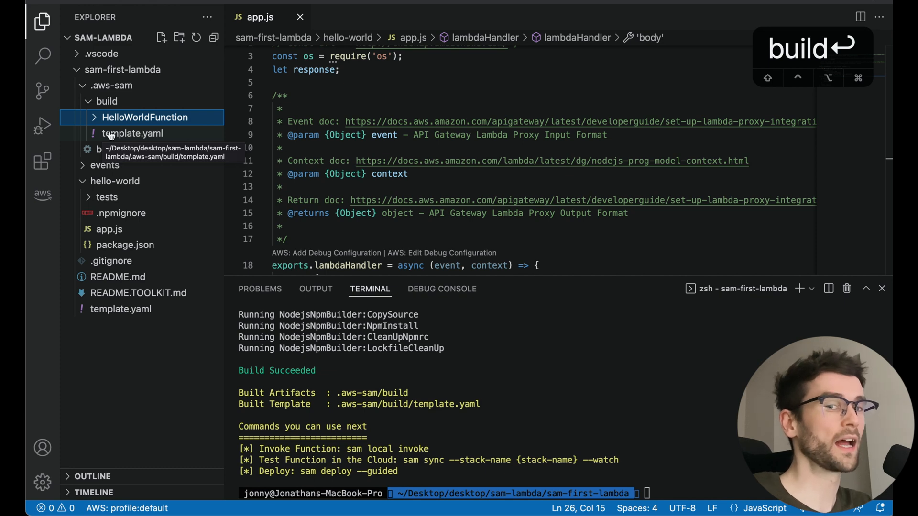
{"action": "left_click", "coordinate": [107, 102]}
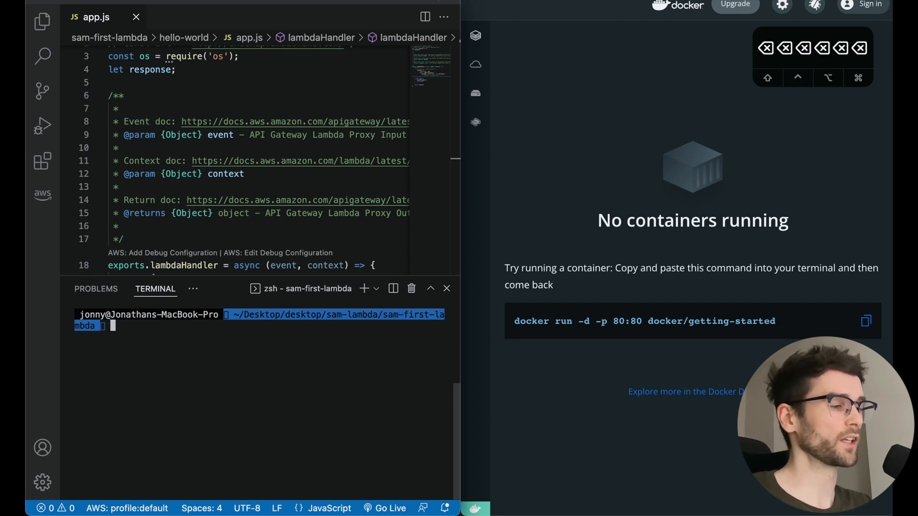
{"action": "type", "text": "sam local invok"}
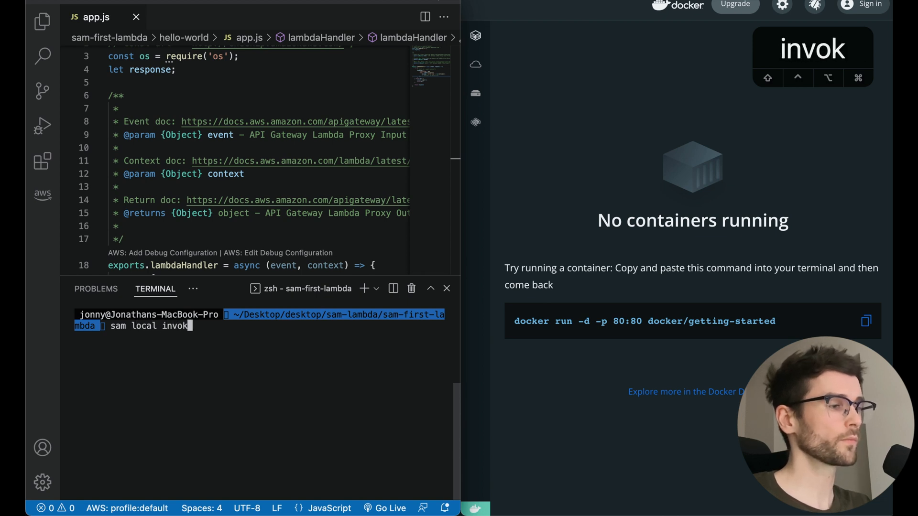
{"action": "type", "text": "e"}
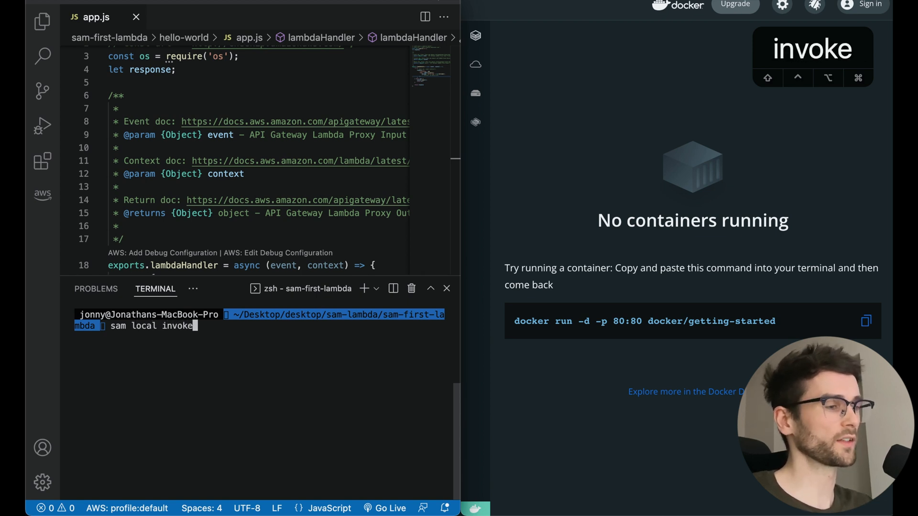
Run sam local invoke, getting status 200 with 'hello from 82fda82bcf4b', then restore the editor to full width
{"action": "key", "text": "Return"}
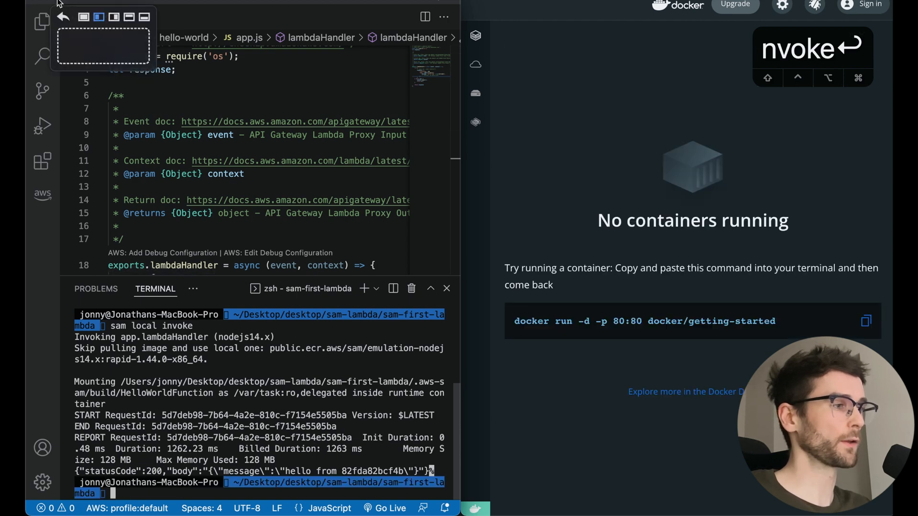
{"action": "left_click", "coordinate": [85, 18]}
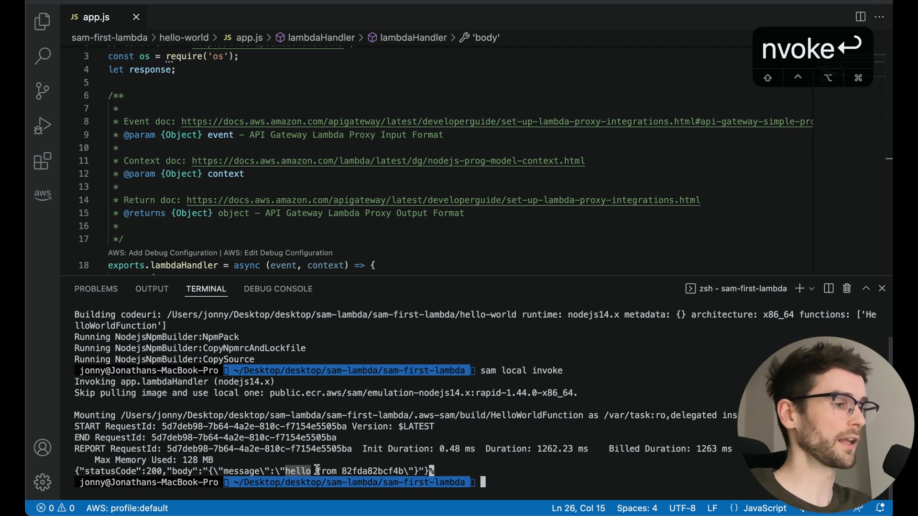
Check the hostname in the local run's message, then clear the terminal
{"action": "left_click_drag", "start_coordinate": [339, 470], "coordinate": [401, 471]}
{"action": "left_click", "coordinate": [601, 471]}
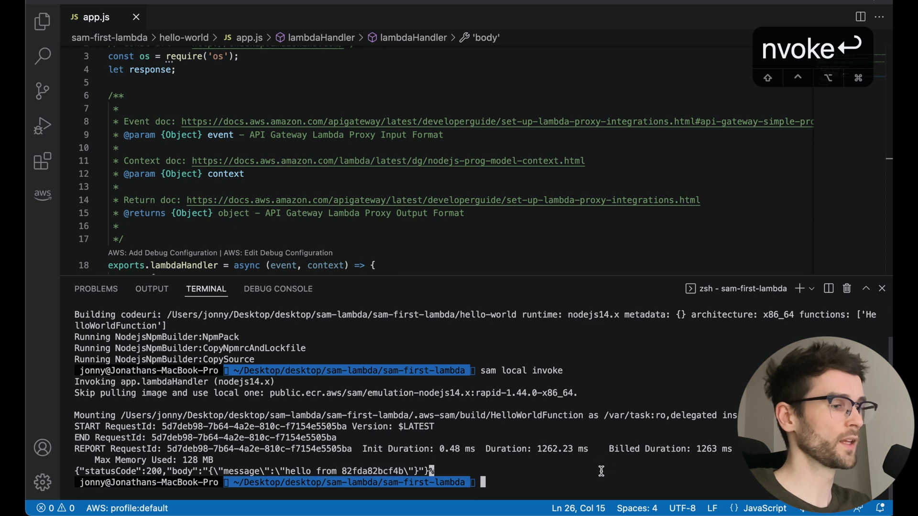
{"action": "type", "text": "clear"}
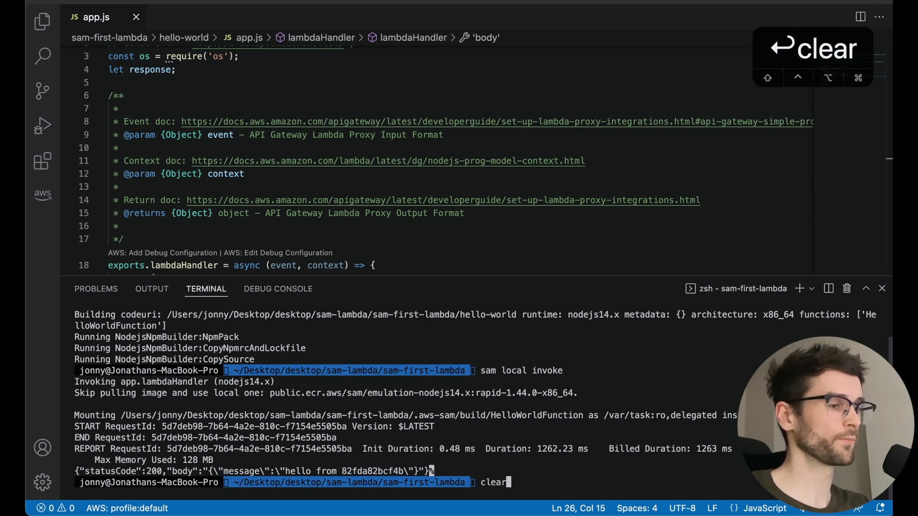
{"action": "key", "text": "Return"}
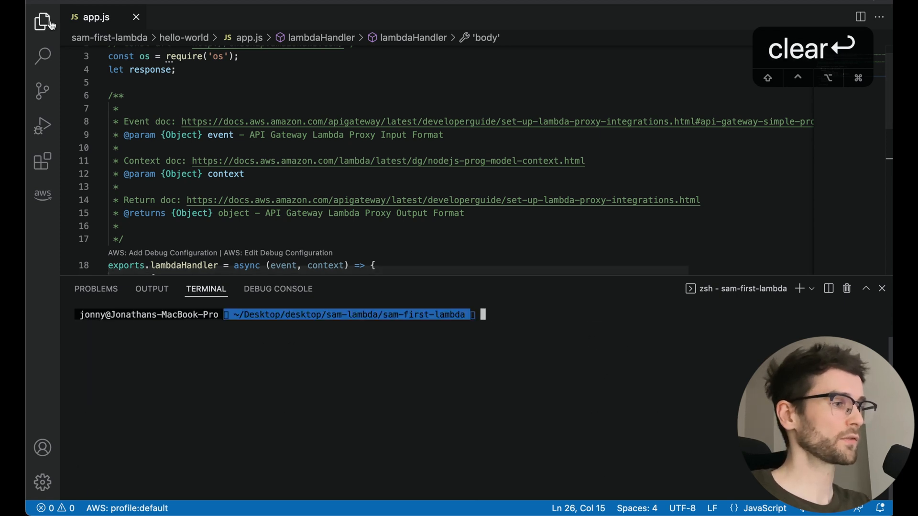
Locate events/event.json in the Explorer and bring it up for editing with more room
{"action": "left_click", "coordinate": [42, 21]}
{"action": "left_click", "coordinate": [101, 86]}
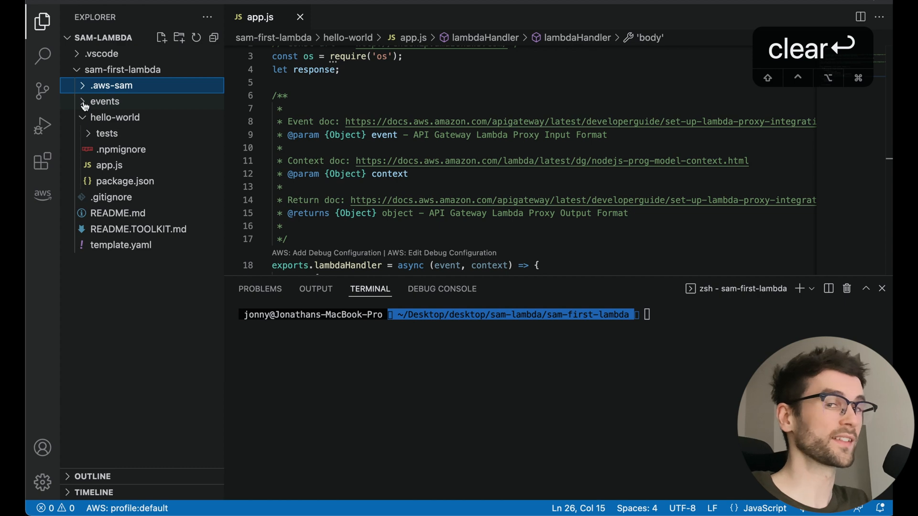
{"action": "left_click", "coordinate": [84, 104]}
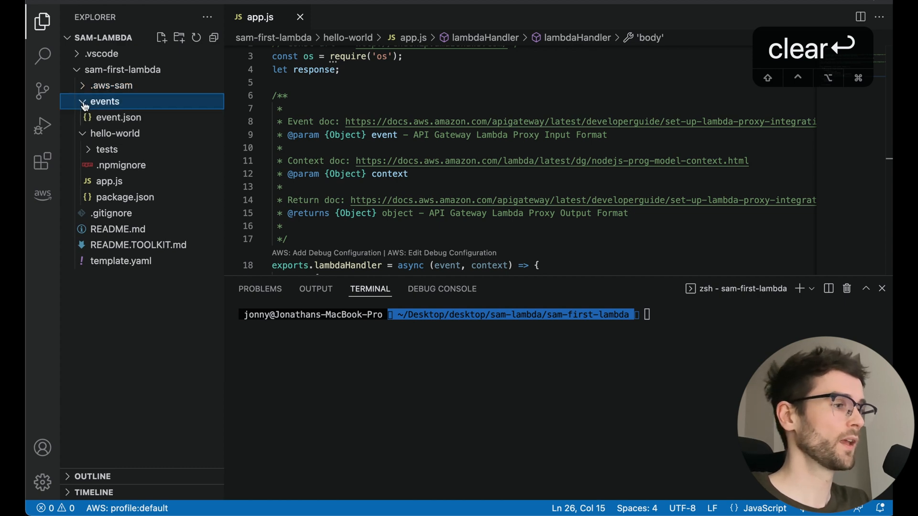
{"action": "left_click", "coordinate": [104, 119]}
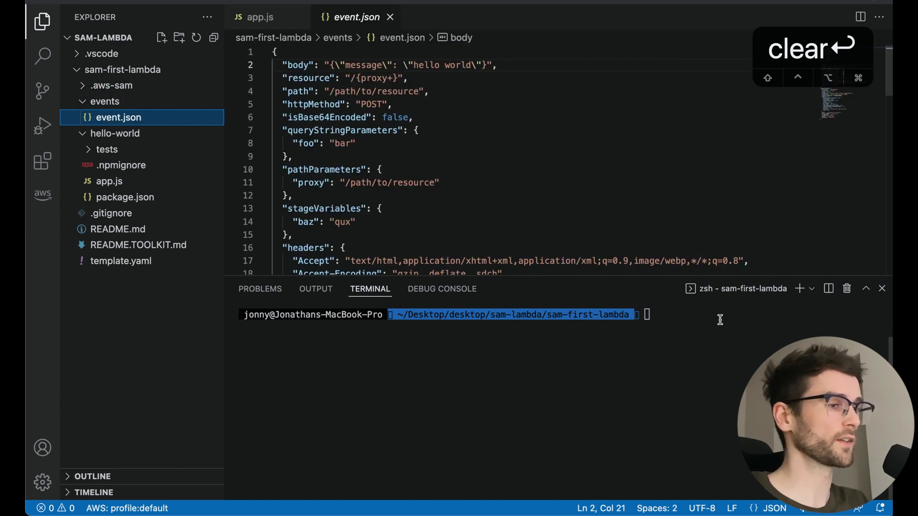
{"action": "left_click_drag", "start_coordinate": [648, 280], "coordinate": [648, 337]}
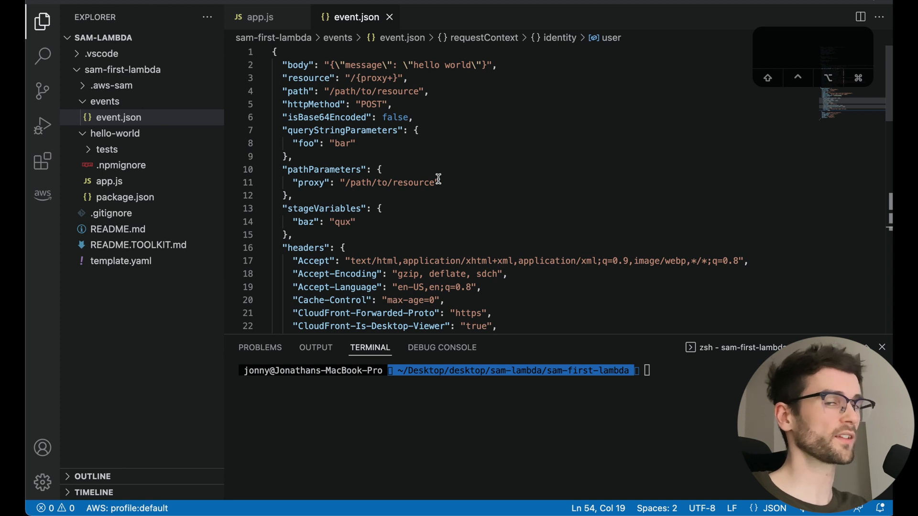
{"action": "left_click", "coordinate": [471, 185]}
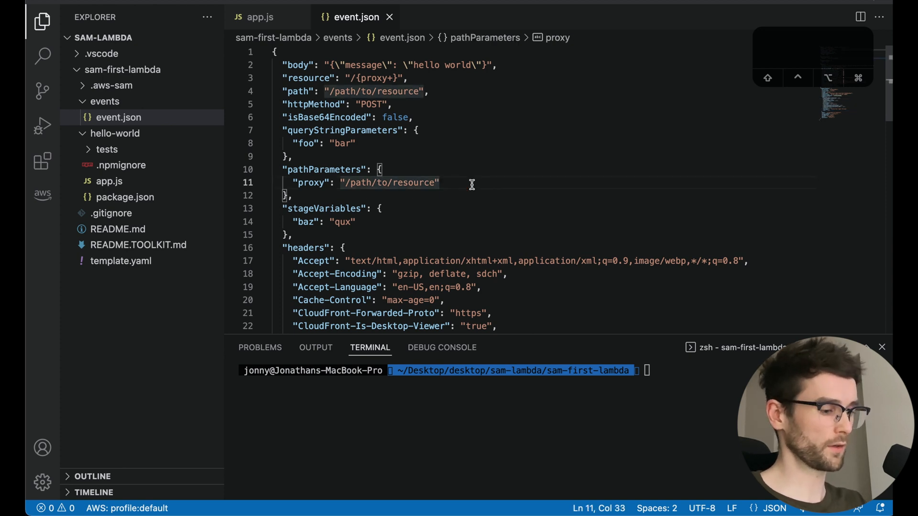
Replace the whole sample event with a single {"name": "<name>"} object
{"action": "key", "text": "super+a"}
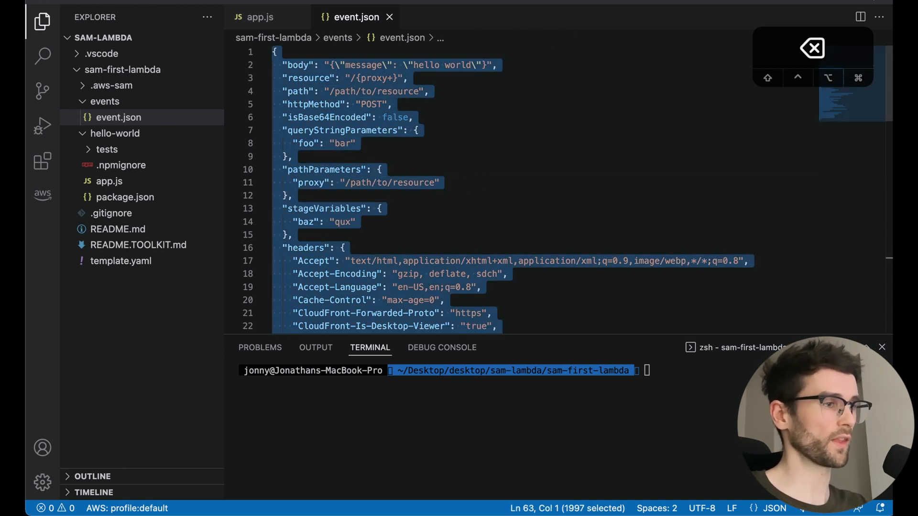
{"action": "key", "text": "BackSpace"}
{"action": "type", "text": "{"}
{"action": "key", "text": "Return"}
{"action": "type", "text": "\""}
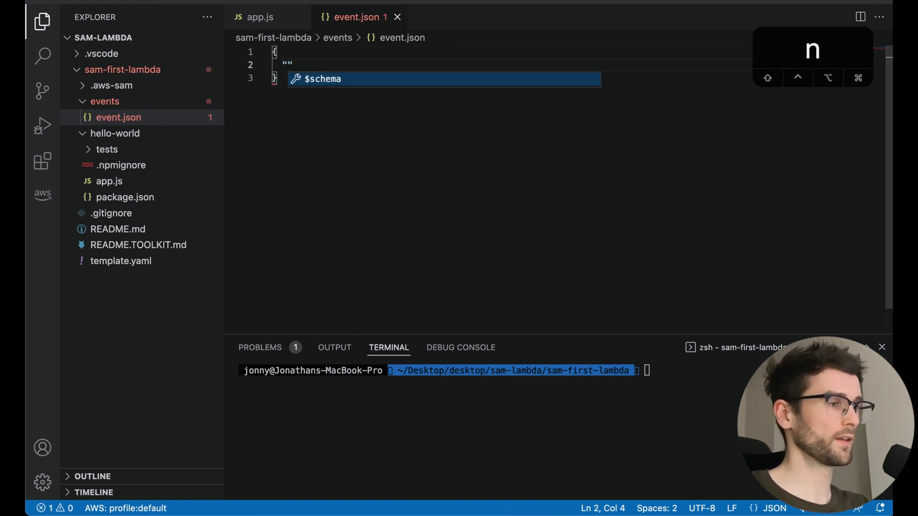
{"action": "type", "text": "name"}
{"action": "key", "text": "BackSpace"}
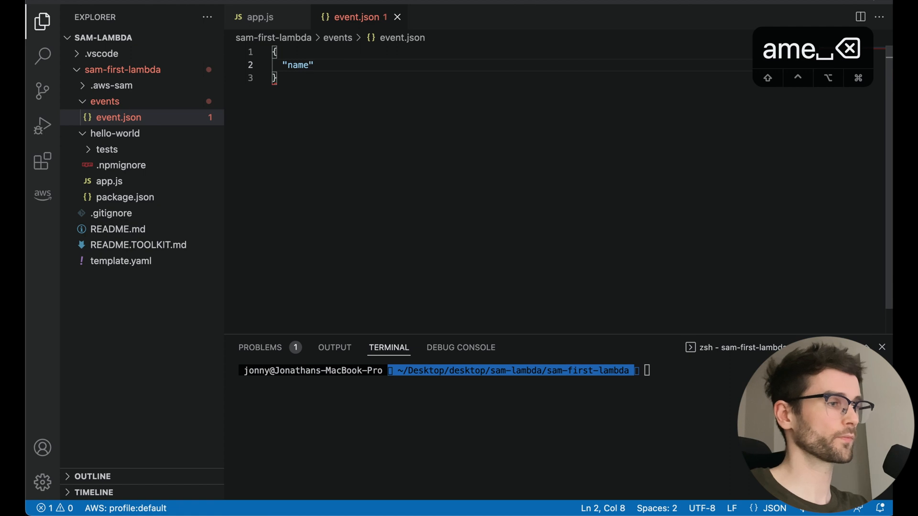
{"action": "key", "text": "Right"}
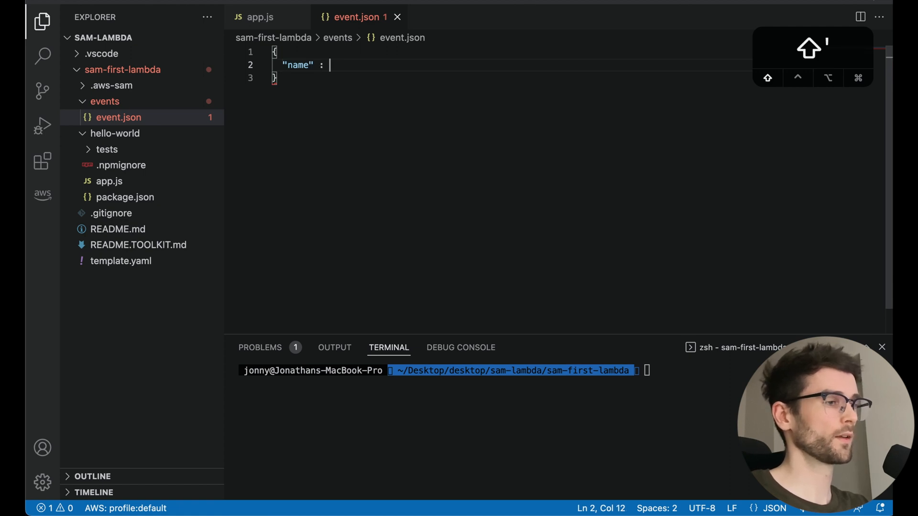
{"action": "type", "text": ": \"Jonathan"}
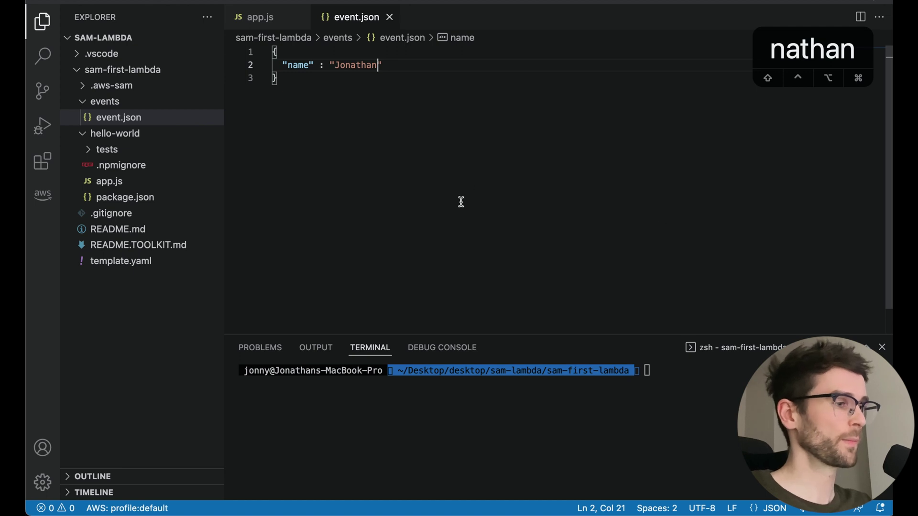
{"action": "key", "text": "Down"}
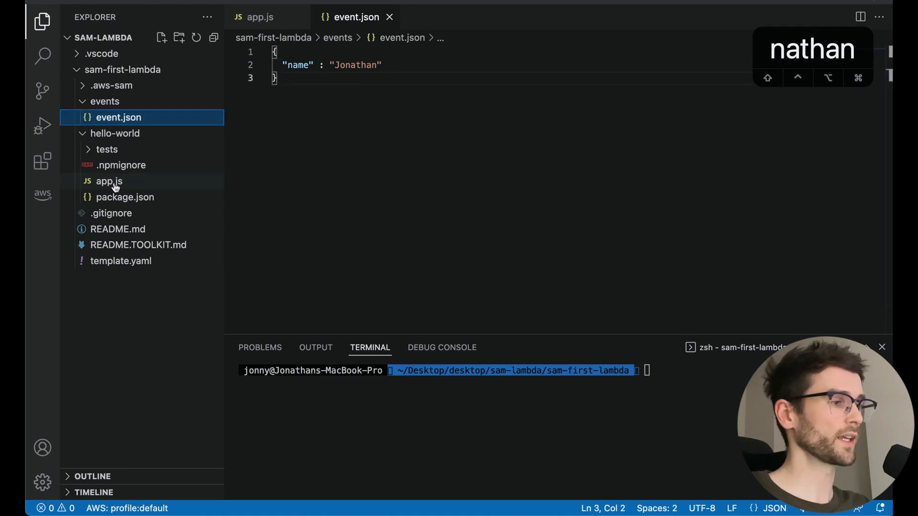
Edit app.js so the message reads 'hello ' + event.name + ' from ' + os.hostname()
{"action": "left_click", "coordinate": [113, 181]}
{"action": "scroll", "coordinate": [461, 192], "scroll_direction": "down", "scroll_amount": 3}
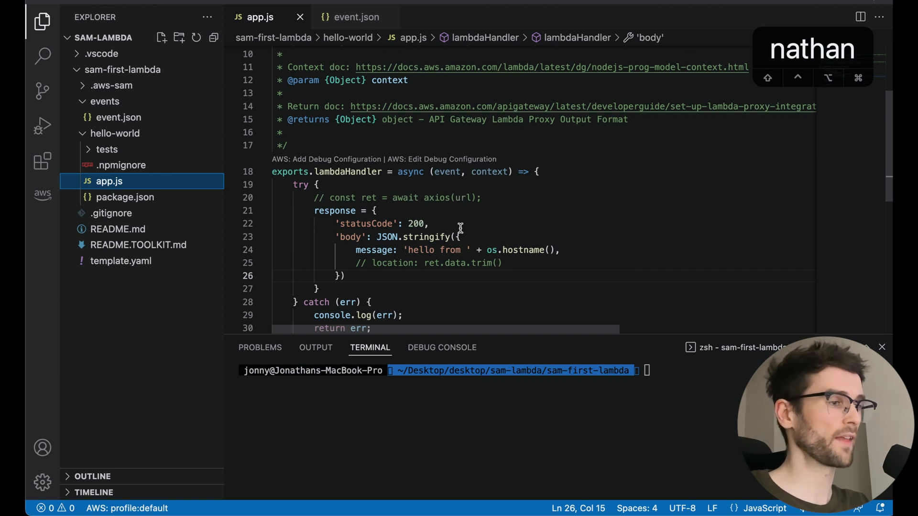
{"action": "left_click", "coordinate": [435, 251]}
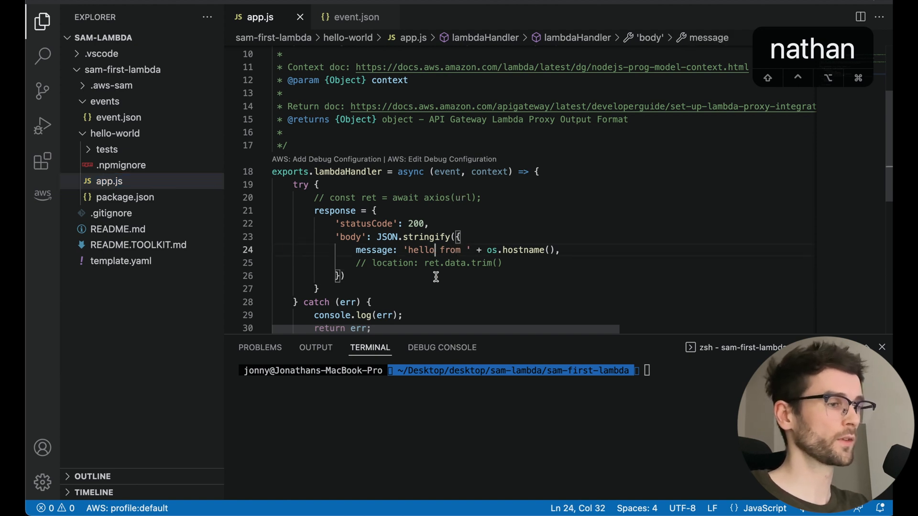
{"action": "type", "text": "' eve"}
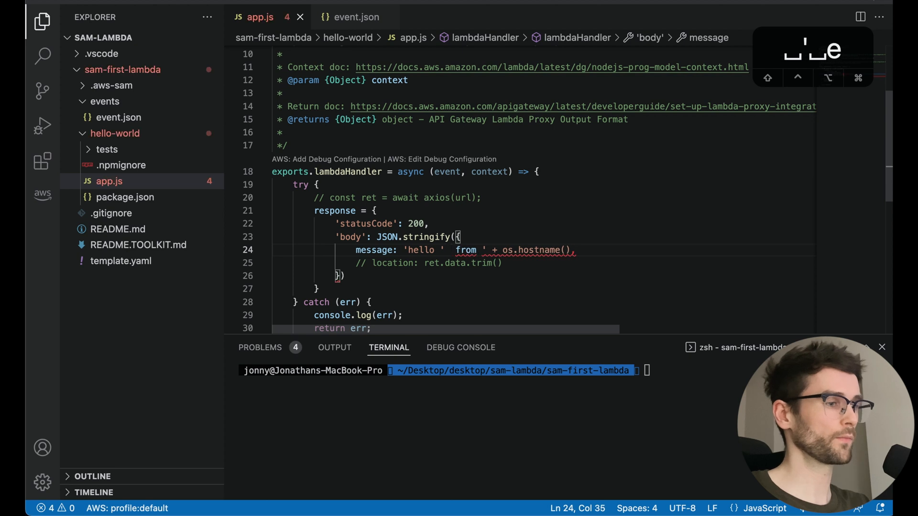
{"action": "type", "text": "nt.name"}
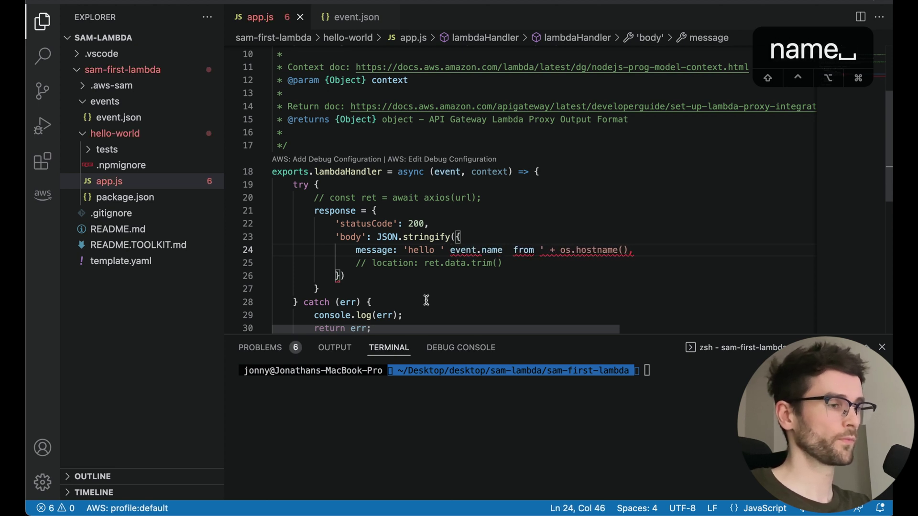
{"action": "left_click", "coordinate": [450, 250]}
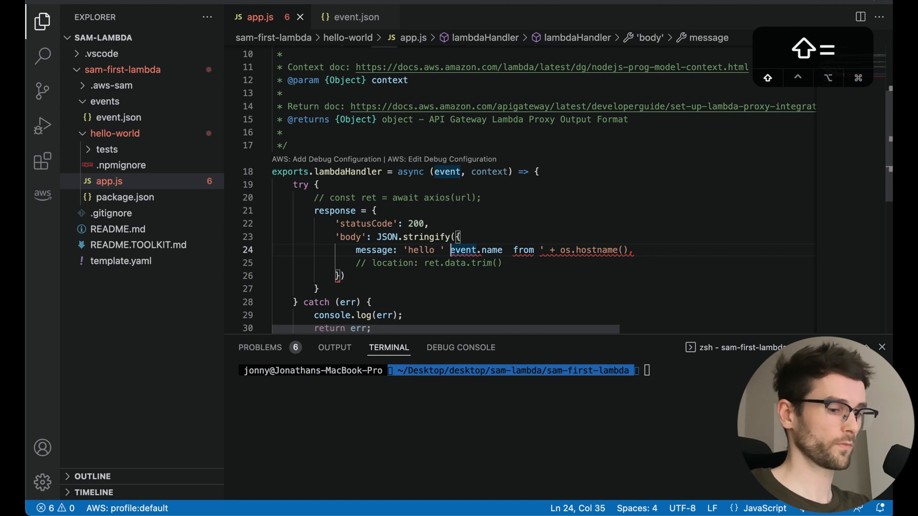
{"action": "type", "text": "+"}
{"action": "left_click", "coordinate": [518, 250]}
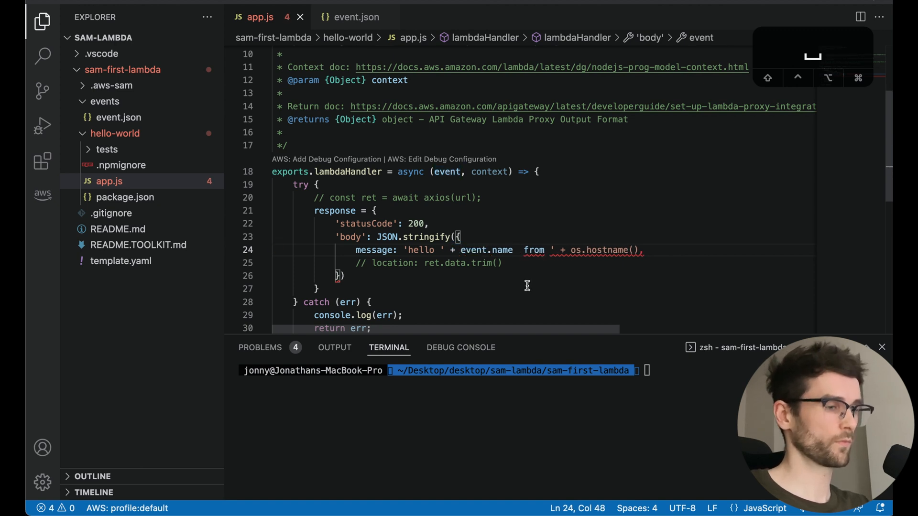
{"action": "type", "text": "+ '"}
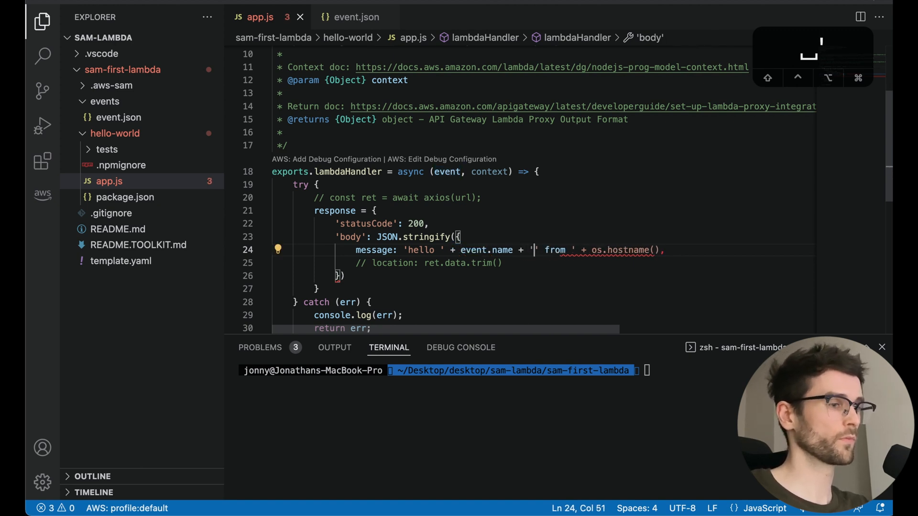
{"action": "key", "text": "Delete"}
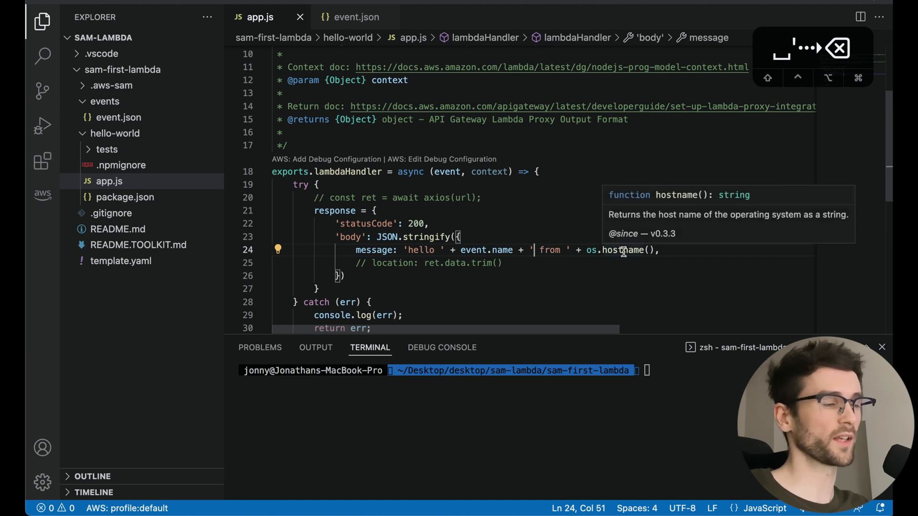
Clear the terminal and rebuild the app with sam build
{"action": "left_click", "coordinate": [689, 424]}
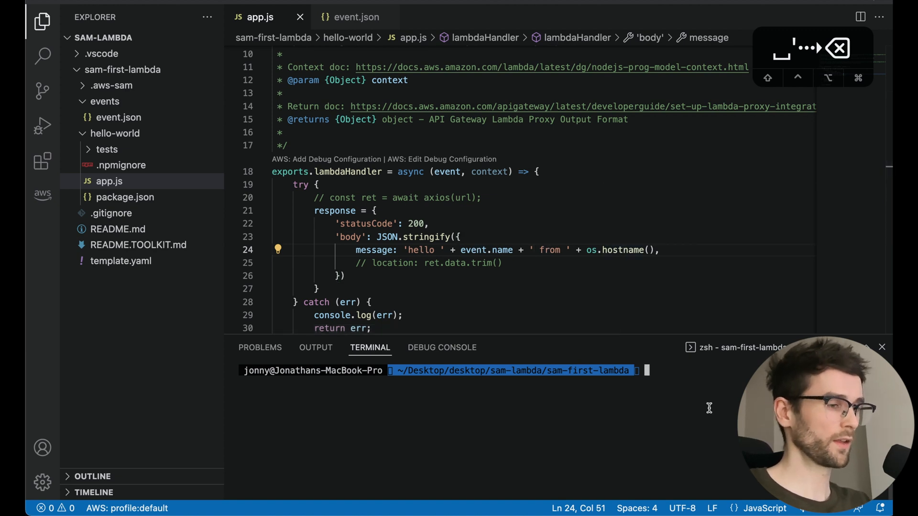
{"action": "type", "text": "clear"}
{"action": "key", "text": "Return"}
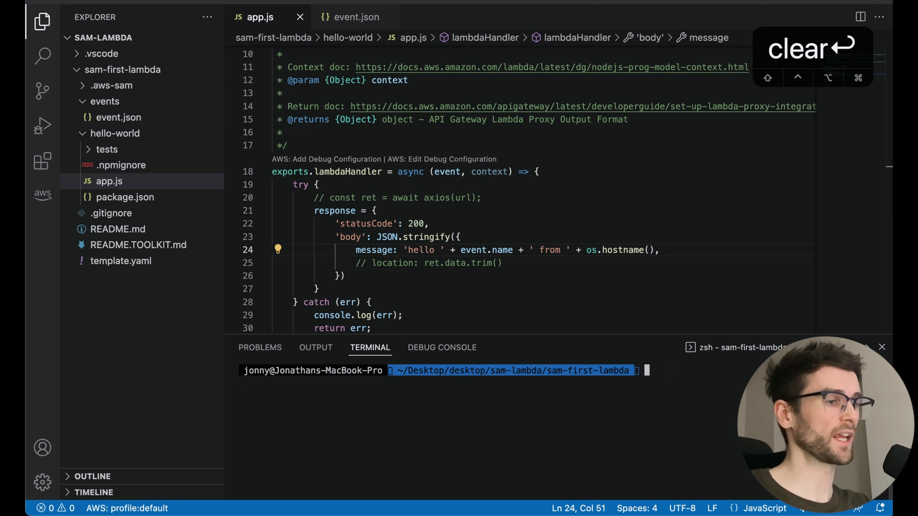
{"action": "type", "text": "sam "}
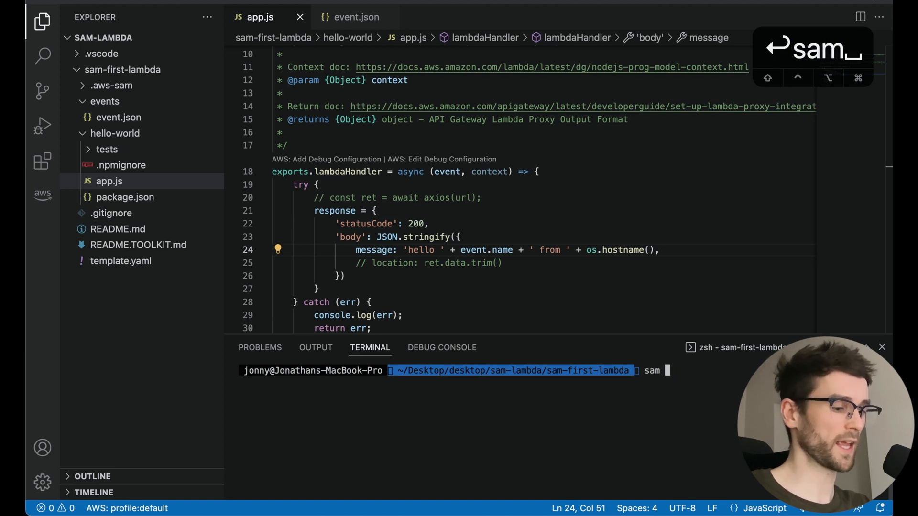
{"action": "type", "text": "build"}
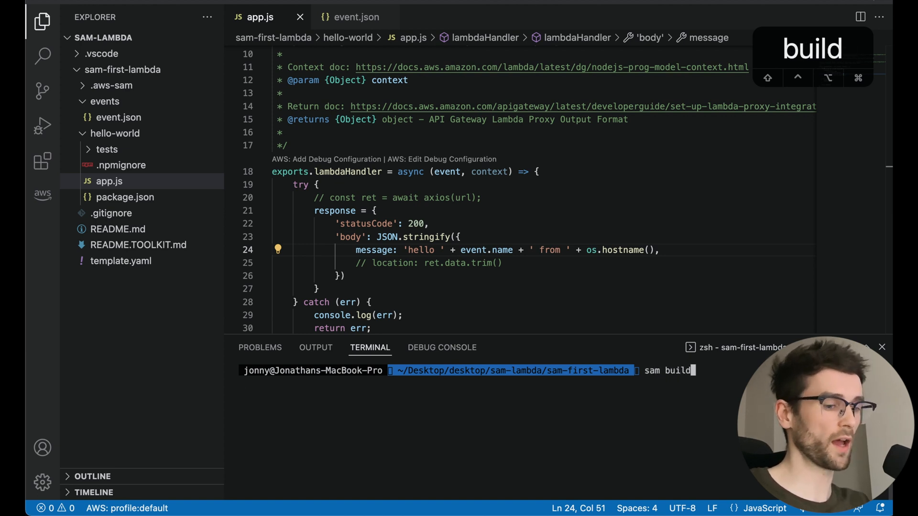
{"action": "key", "text": "Return"}
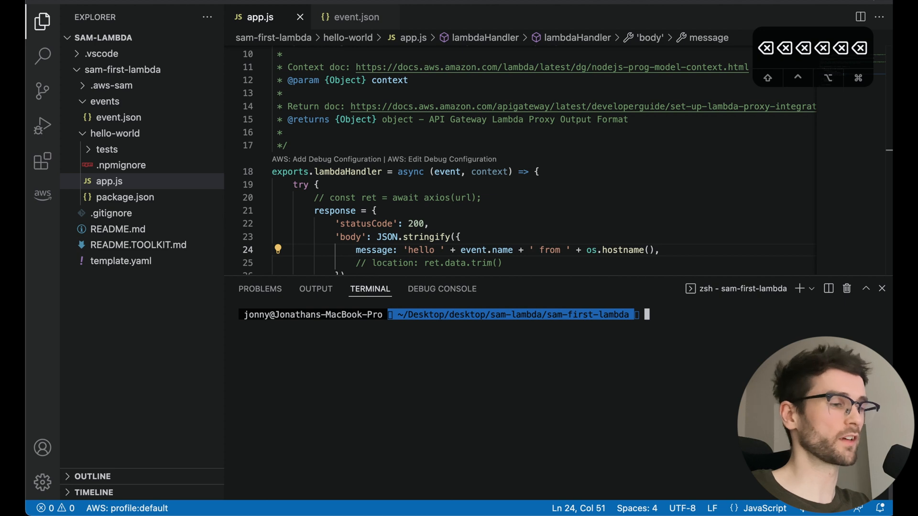
{"action": "type", "text": "sam local invoke "}
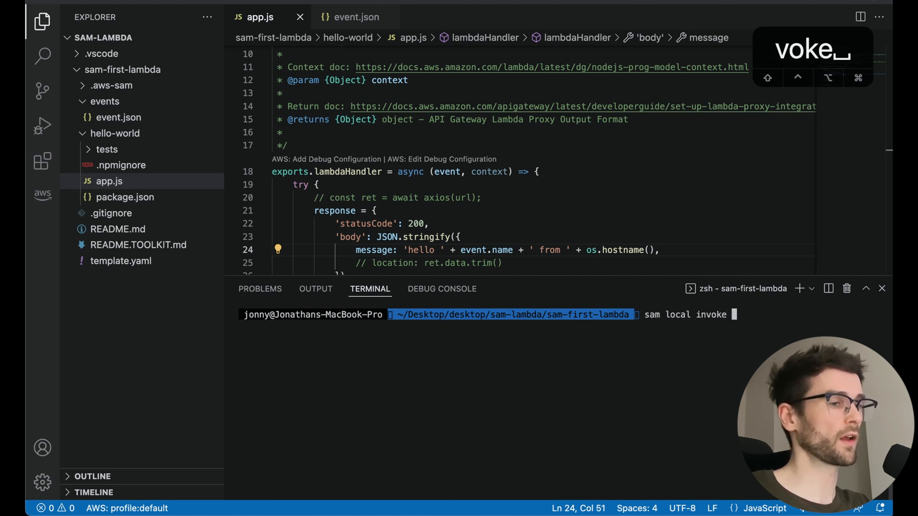
{"action": "type", "text": "-e eve"}
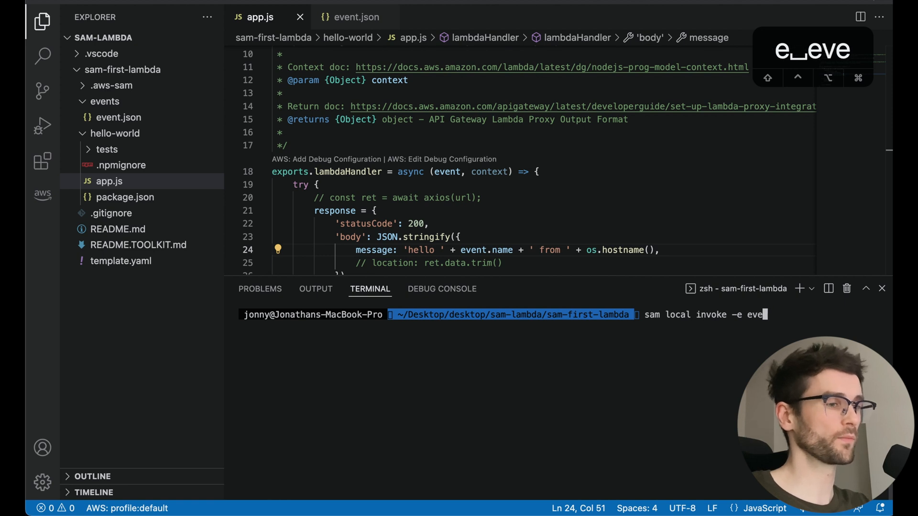
{"action": "type", "text": "nt"}
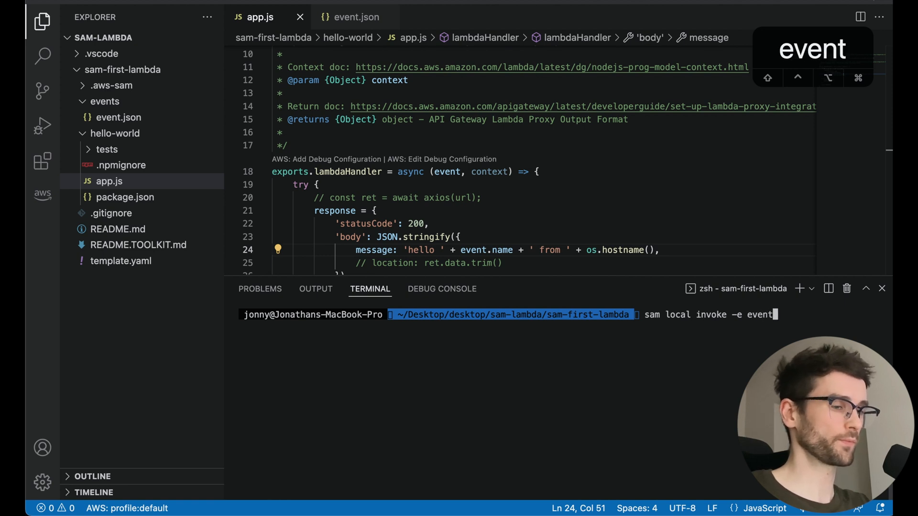
{"action": "type", "text": "/"}
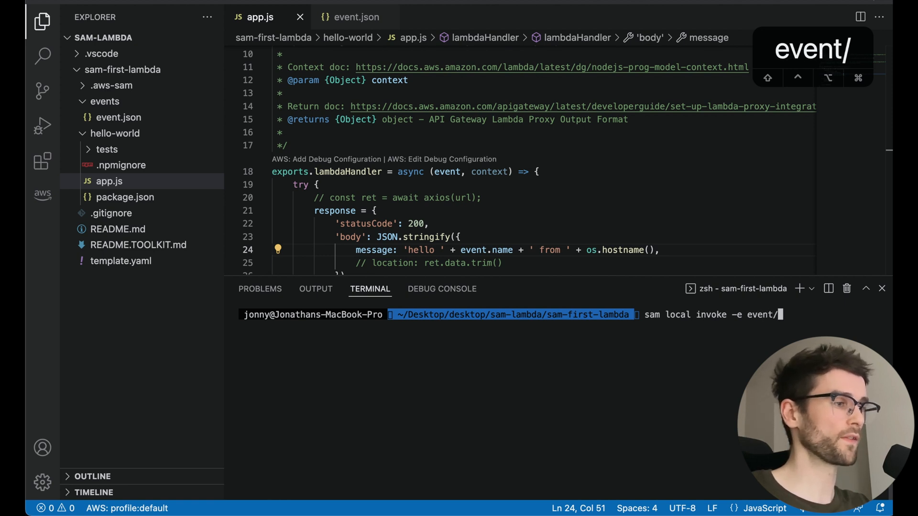
Run sam local invoke -e events/event.json and check the greeting shows the name and hostname
{"action": "key", "text": "BackSpace"}
{"action": "type", "text": "s/event.json"}
{"action": "key", "text": "Return"}
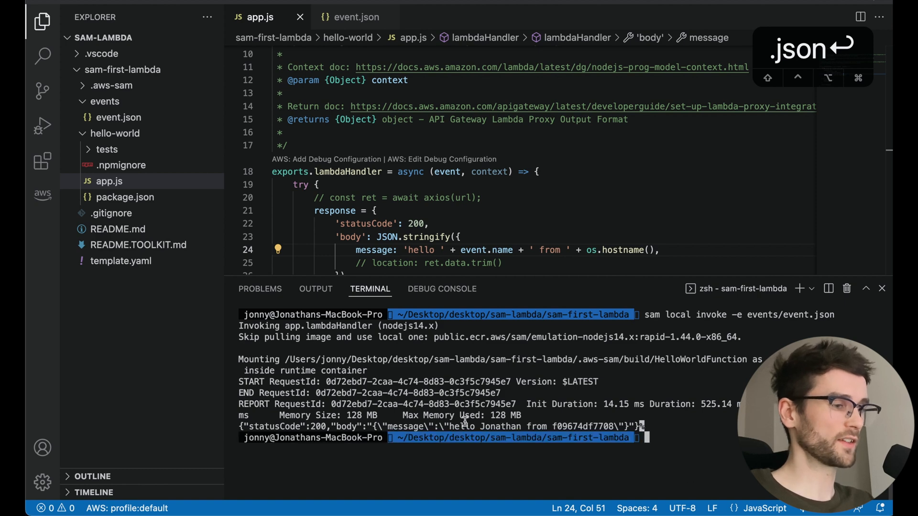
{"action": "double_click", "coordinate": [501, 427]}
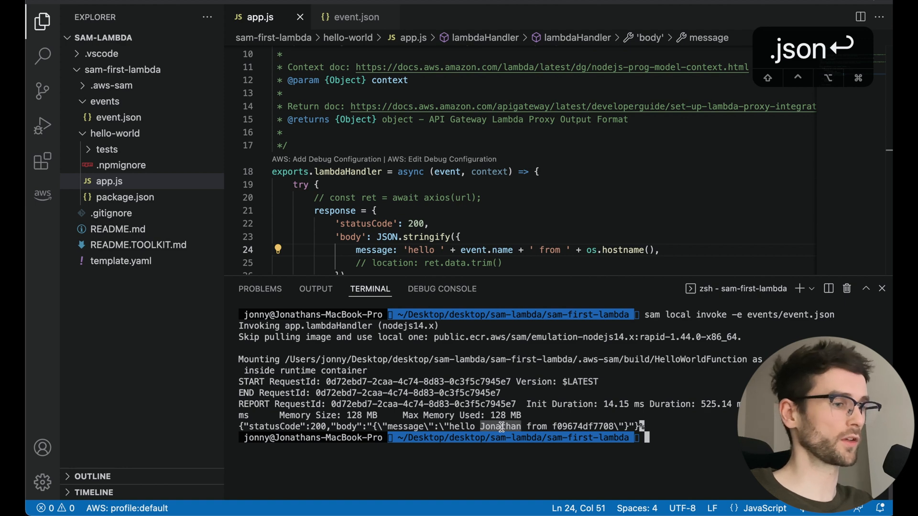
{"action": "double_click", "coordinate": [571, 427]}
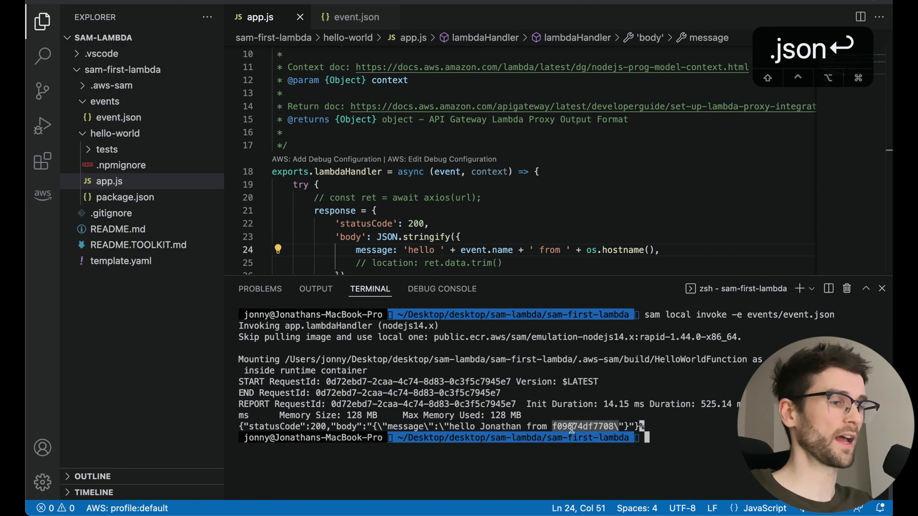
Start sam deploy --guided, accepting the default stack name, confirming changesets and allowing IAM role creation
{"action": "key", "text": "ctrl+l"}
{"action": "type", "text": "sam d"}
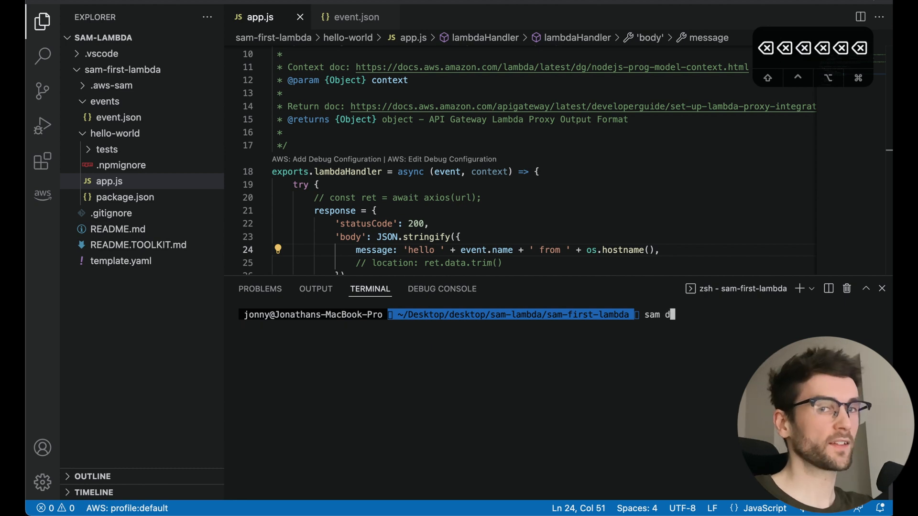
{"action": "key", "text": "BackSpace"}
{"action": "key", "text": "BackSpace"}
{"action": "key", "text": "BackSpace"}
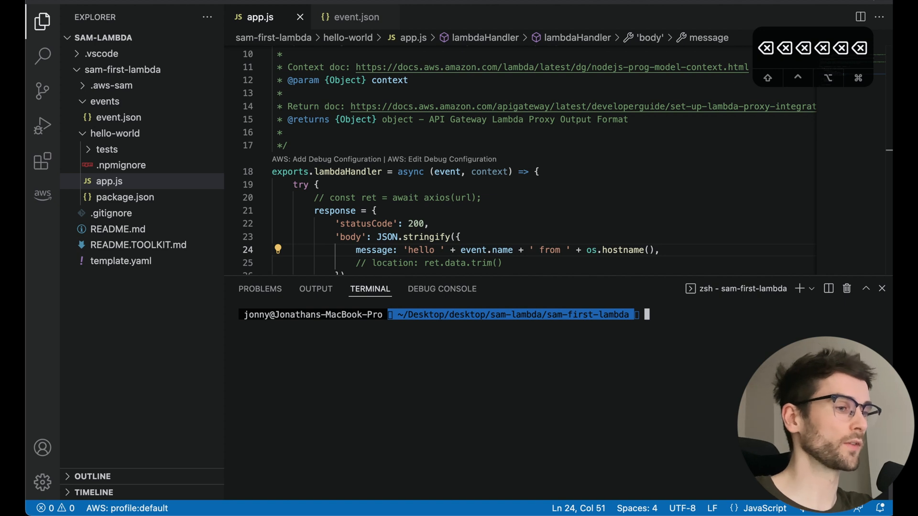
{"action": "type", "text": "sam deploy "}
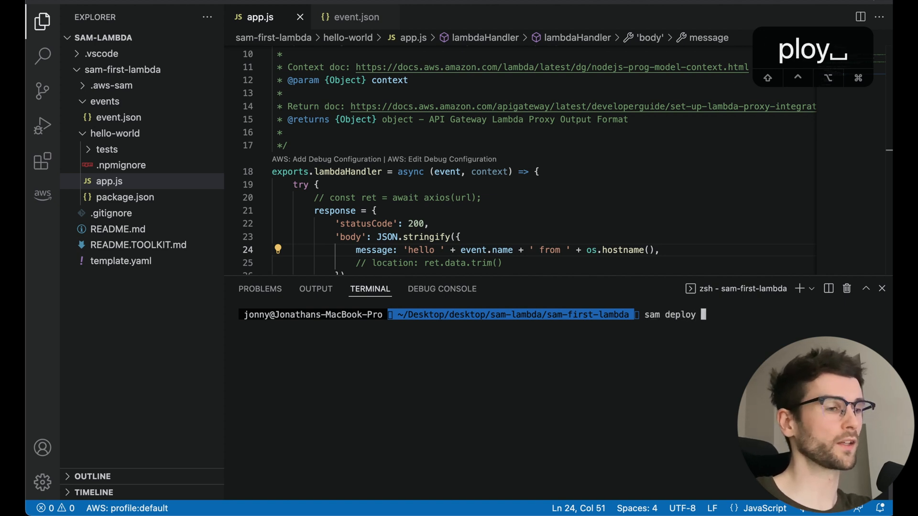
{"action": "type", "text": "--"}
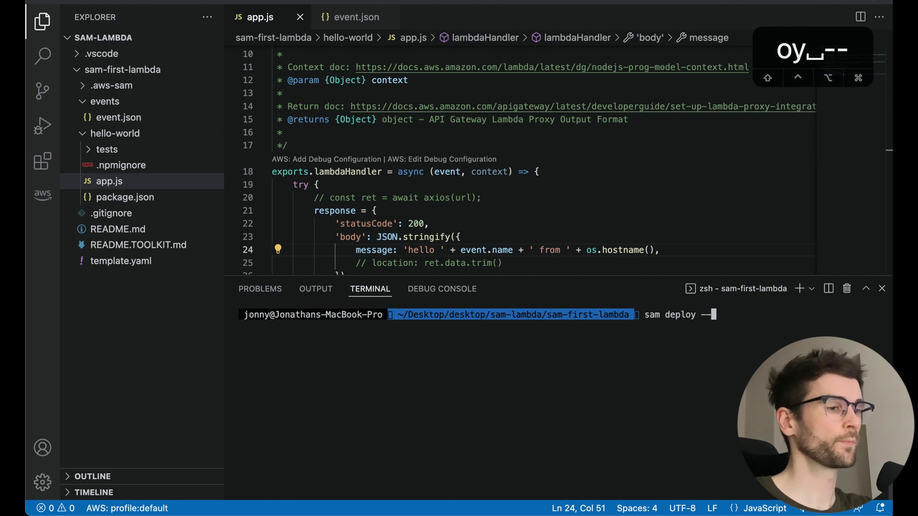
{"action": "type", "text": "guided"}
{"action": "key", "text": "Return"}
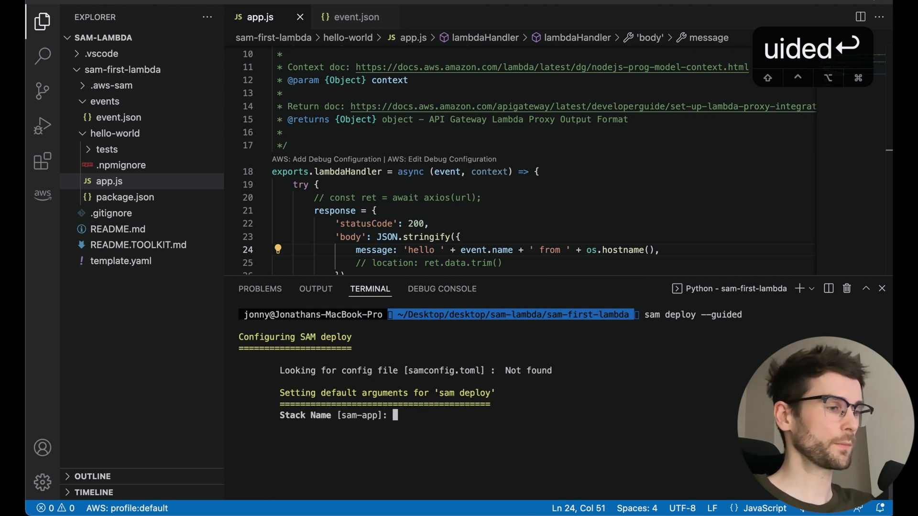
{"action": "key", "text": "Return"}
{"action": "key", "text": "Return"}
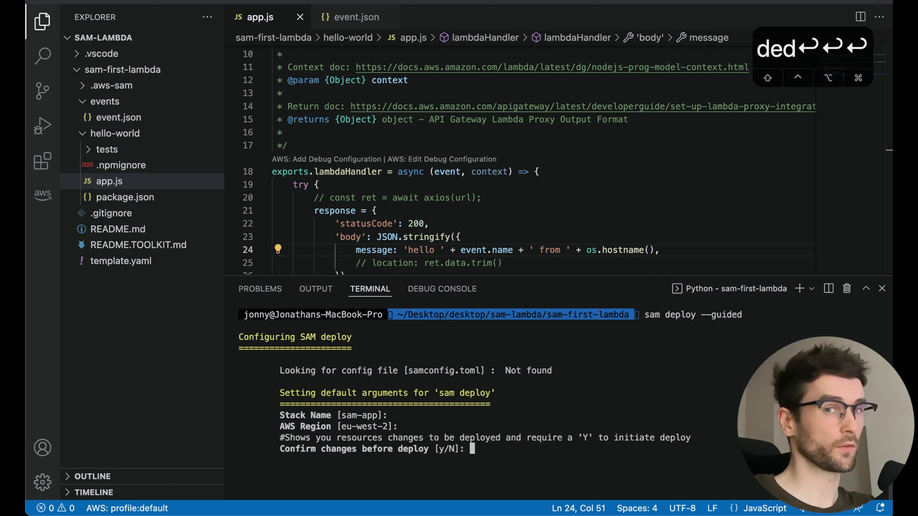
{"action": "type", "text": "y"}
{"action": "key", "text": "Return"}
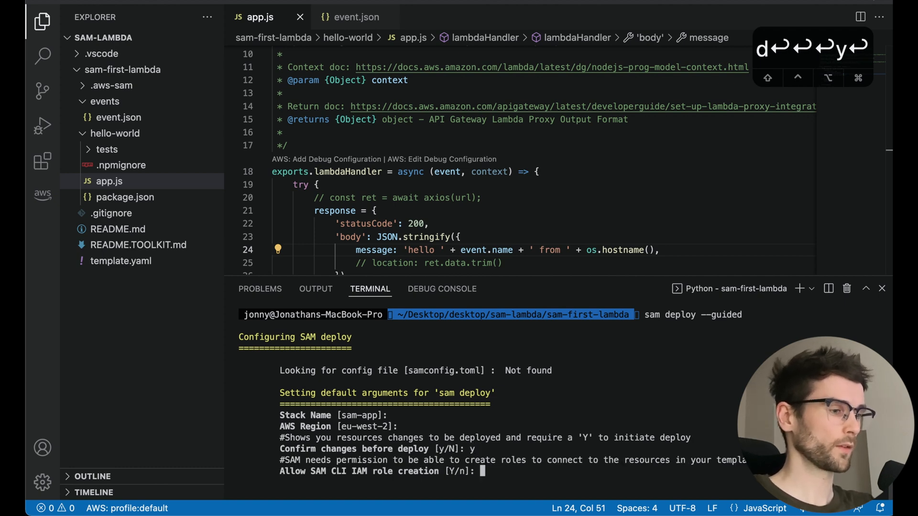
{"action": "type", "text": "y"}
{"action": "key", "text": "Return"}
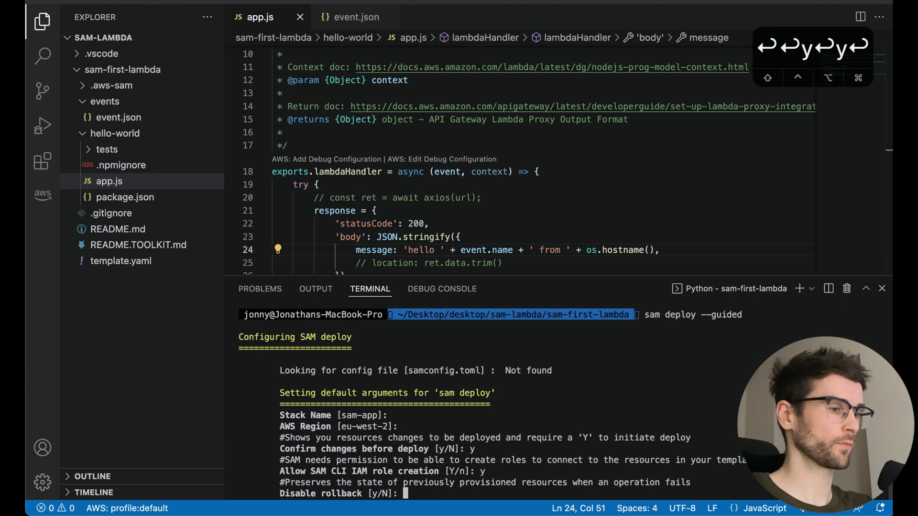
{"action": "type", "text": "y"}
Answer the rollback and authorization prompts and save the arguments to samconfig.toml with the default environment
{"action": "key", "text": "Return"}
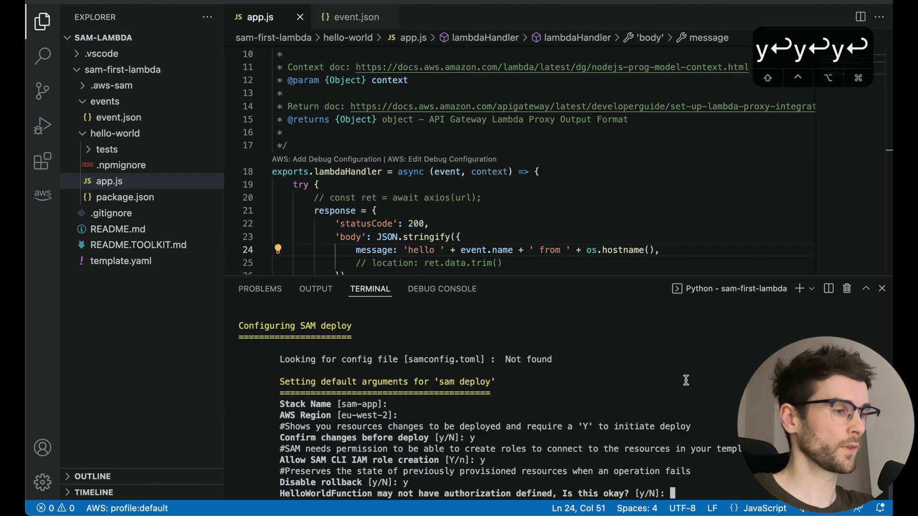
{"action": "type", "text": "y"}
{"action": "key", "text": "Return"}
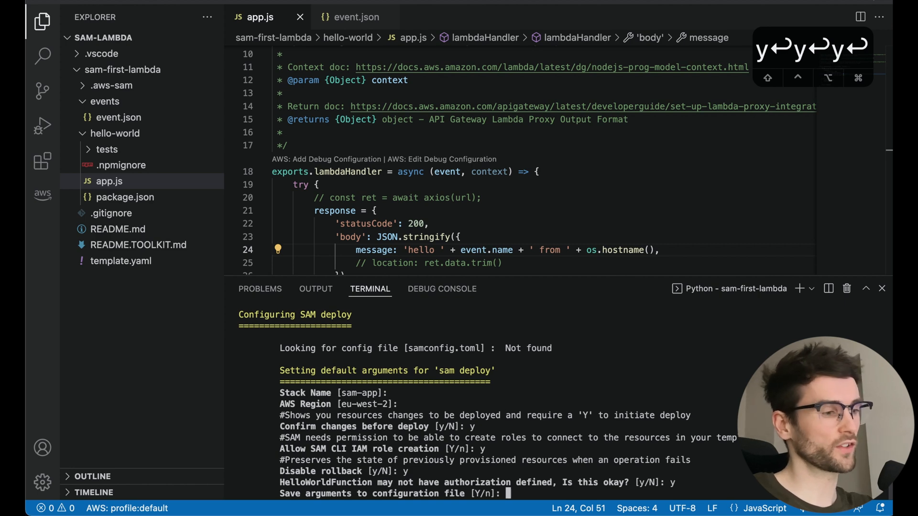
{"action": "type", "text": "y"}
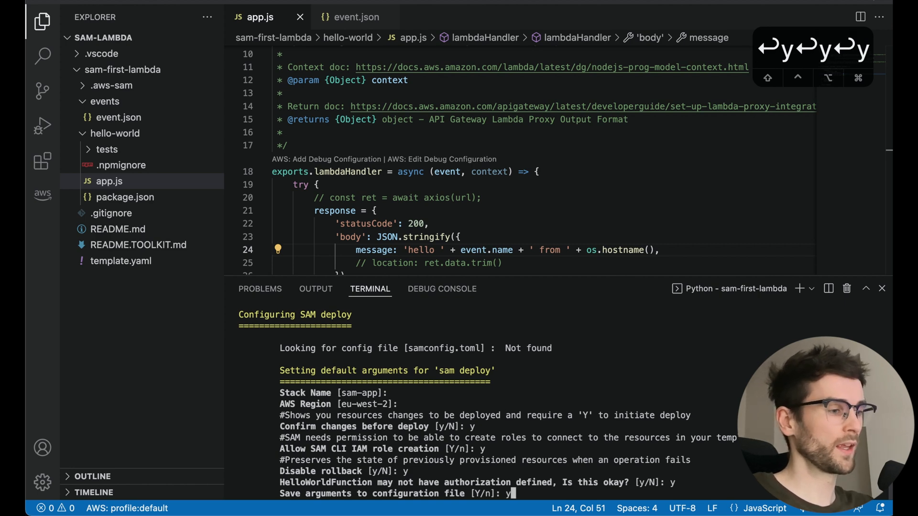
{"action": "key", "text": "Return"}
{"action": "key", "text": "Return"}
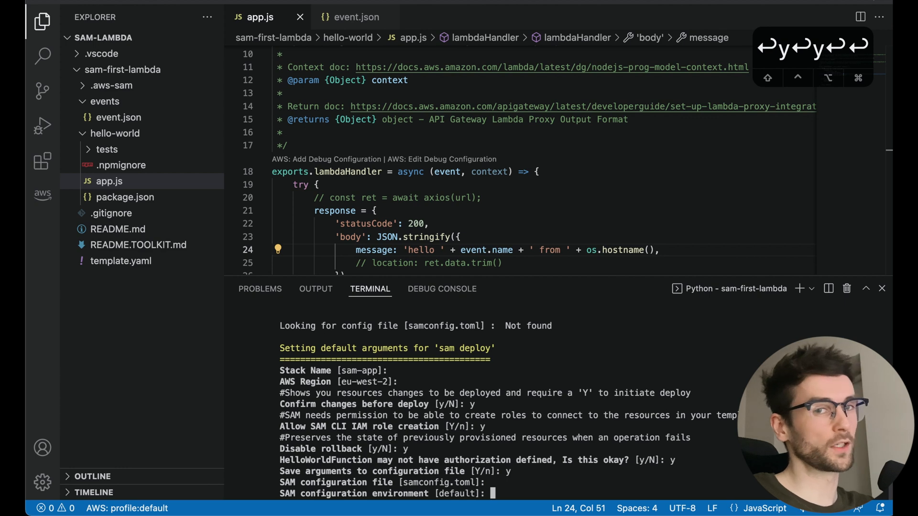
{"action": "key", "text": "Return"}
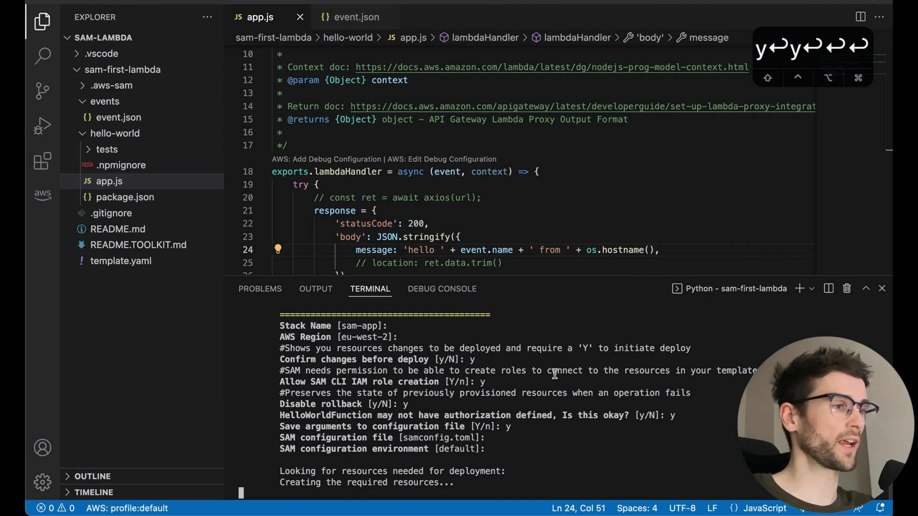
{"action": "key", "text": "ctrl+Up"}
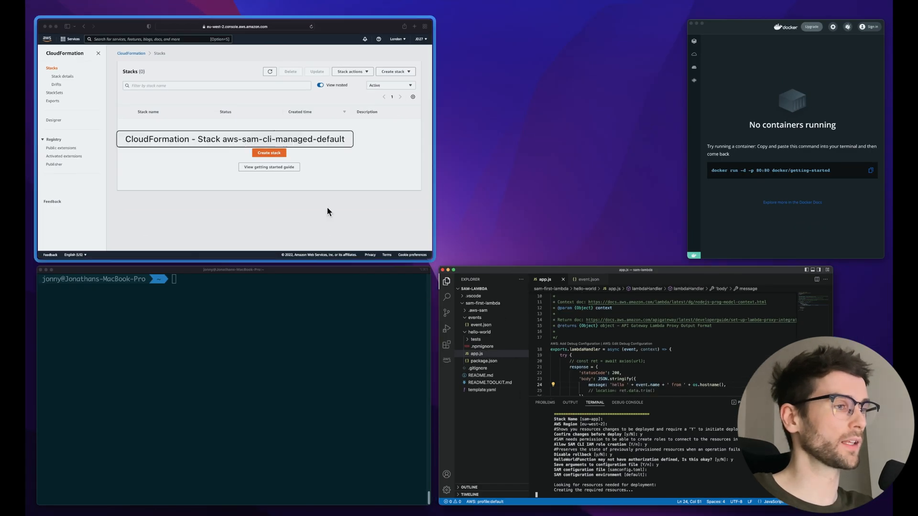
Refresh the CloudFormation Stacks page so aws-sam-cli-managed-default appears in REVIEW_IN_PROGRESS
{"action": "left_click", "coordinate": [339, 215]}
{"action": "left_click", "coordinate": [538, 102]}
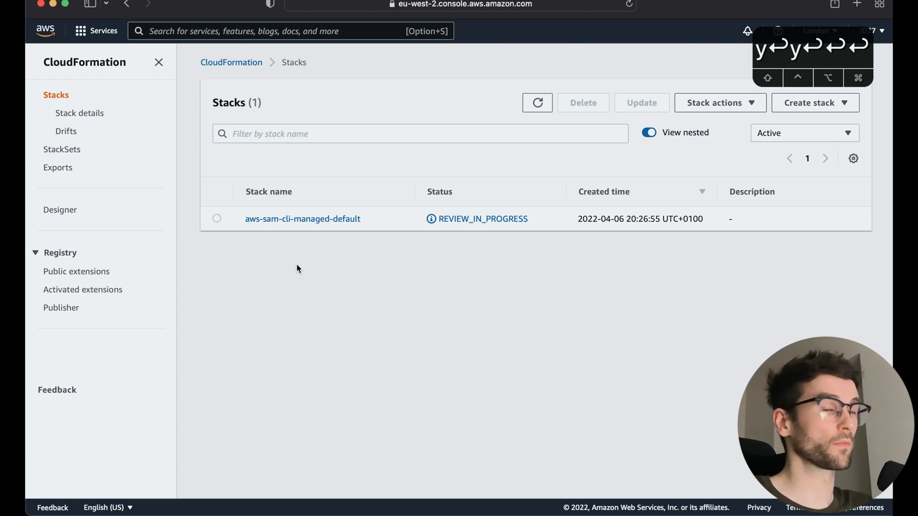
{"action": "key", "text": "ctrl+Up"}
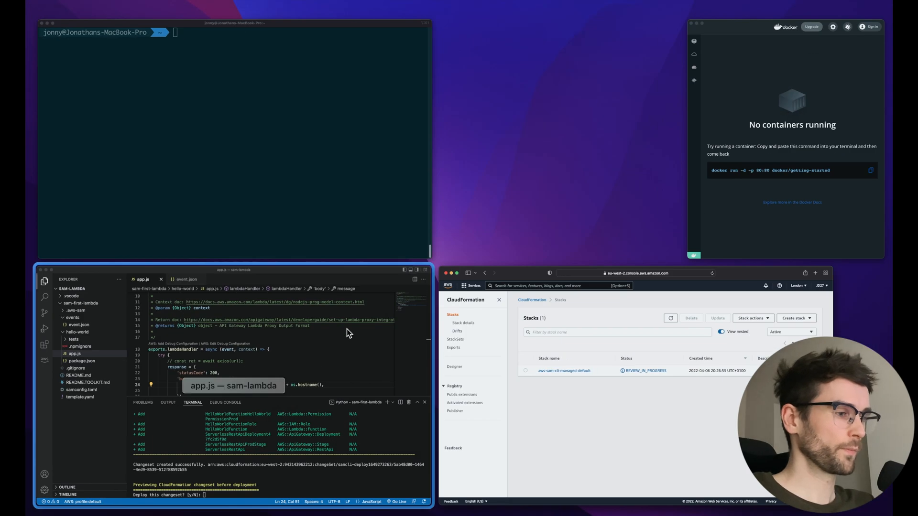
Review the changeset in the terminal and answer y to deploy it, creating the sam-app stack
{"action": "left_click", "coordinate": [346, 329]}
{"action": "scroll", "coordinate": [534, 445], "scroll_direction": "up", "scroll_amount": 5}
{"action": "scroll", "coordinate": [530, 445], "scroll_direction": "up", "scroll_amount": 2}
{"action": "scroll", "coordinate": [530, 445], "scroll_direction": "up", "scroll_amount": 2}
{"action": "scroll", "coordinate": [528, 445], "scroll_direction": "up", "scroll_amount": 2}
{"action": "scroll", "coordinate": [528, 445], "scroll_direction": "up", "scroll_amount": 1}
{"action": "scroll", "coordinate": [528, 444], "scroll_direction": "up", "scroll_amount": 1}
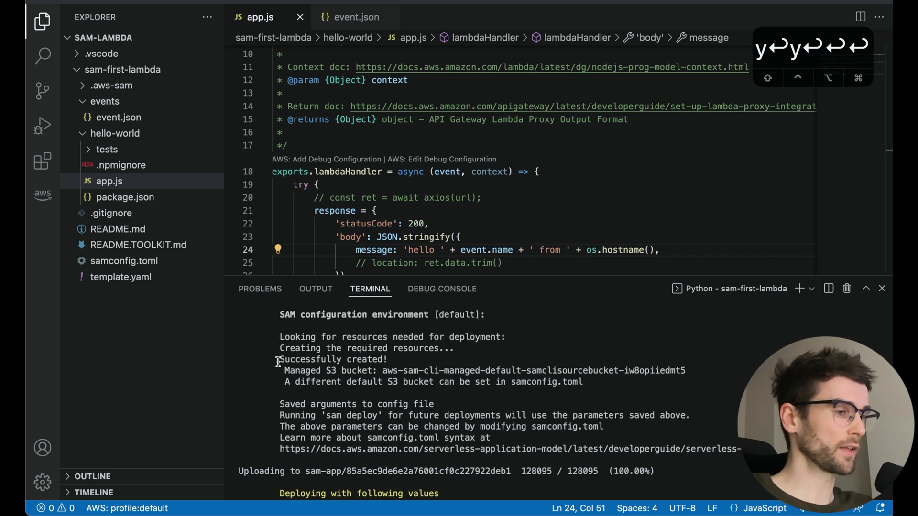
{"action": "left_click_drag", "start_coordinate": [278, 359], "coordinate": [580, 392]}
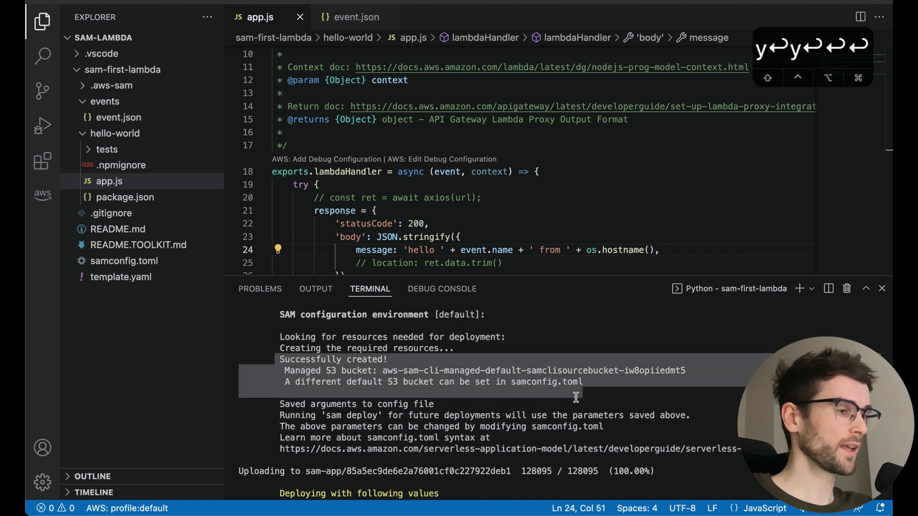
{"action": "scroll", "coordinate": [574, 397], "scroll_direction": "down", "scroll_amount": 1}
{"action": "scroll", "coordinate": [575, 397], "scroll_direction": "down", "scroll_amount": 3}
{"action": "scroll", "coordinate": [574, 397], "scroll_direction": "down", "scroll_amount": 3}
{"action": "scroll", "coordinate": [574, 397], "scroll_direction": "down", "scroll_amount": 2}
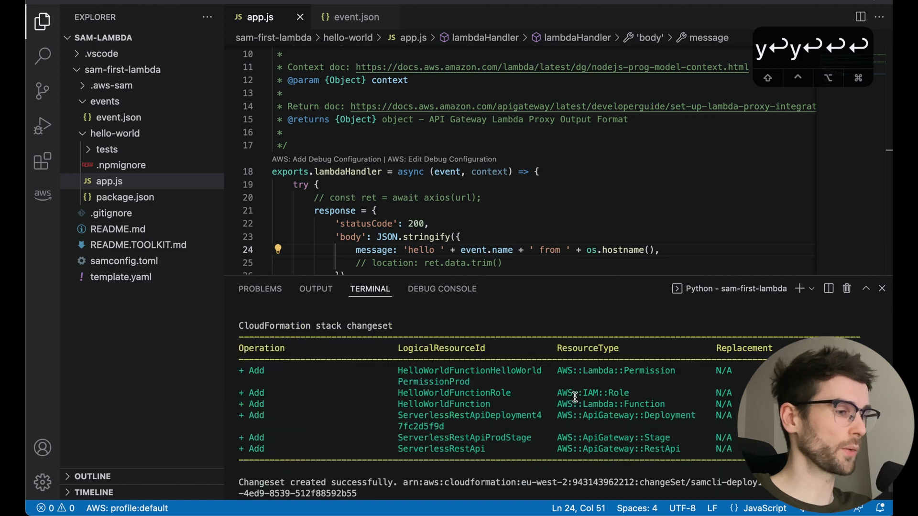
{"action": "scroll", "coordinate": [574, 397], "scroll_direction": "down", "scroll_amount": 3}
{"action": "scroll", "coordinate": [574, 397], "scroll_direction": "down", "scroll_amount": 2}
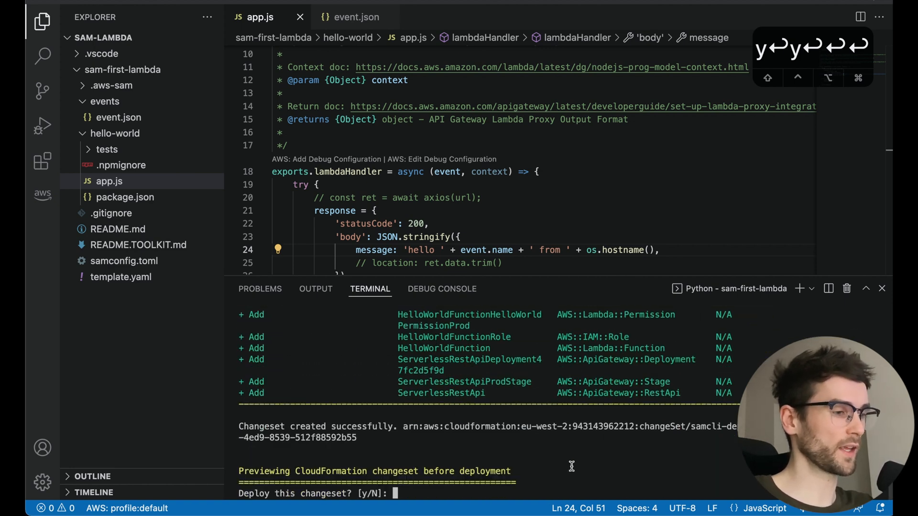
{"action": "type", "text": "y"}
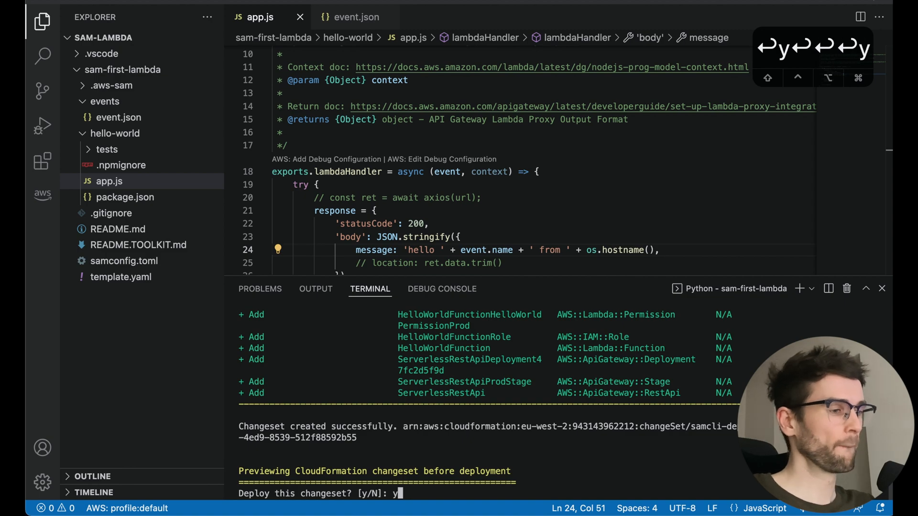
{"action": "key", "text": "Return"}
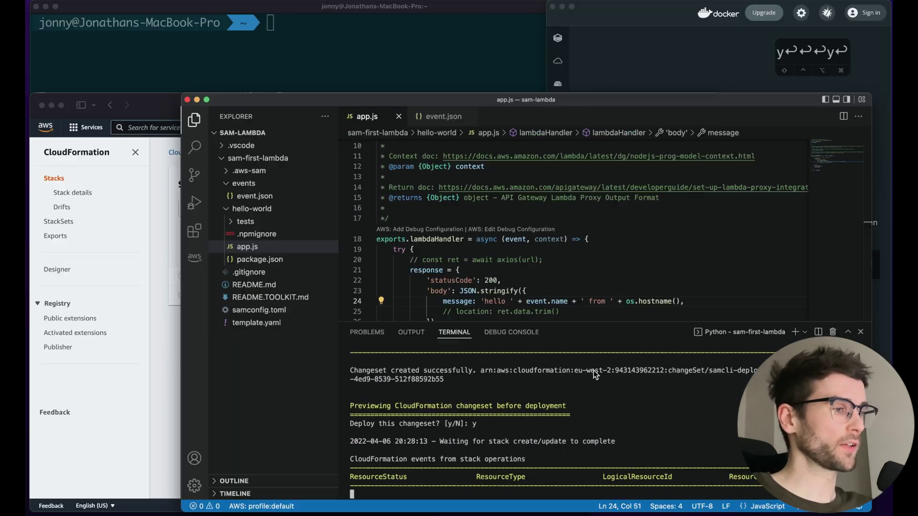
{"action": "key", "text": "ctrl+Up"}
{"action": "left_click", "coordinate": [398, 269]}
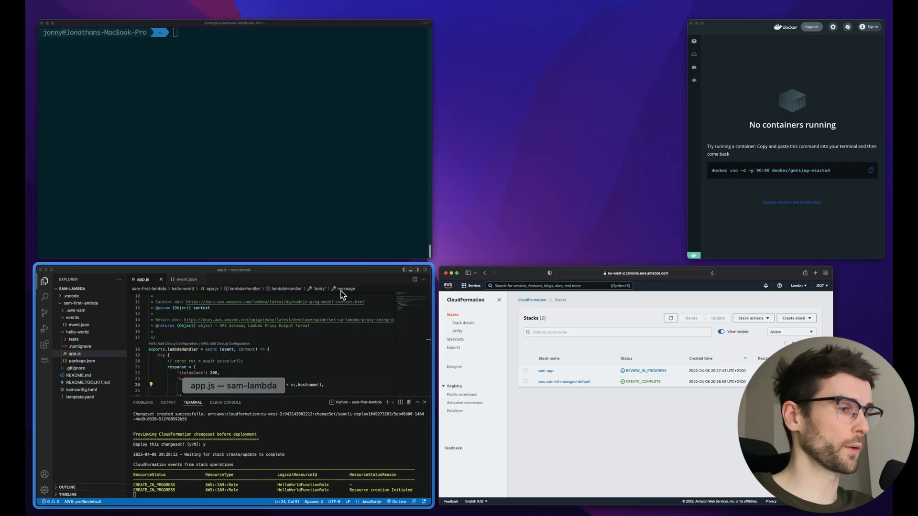
Expand the account's Lambda functions in the AWS Explorer sidebar, widening it to read names
{"action": "left_click", "coordinate": [339, 293]}
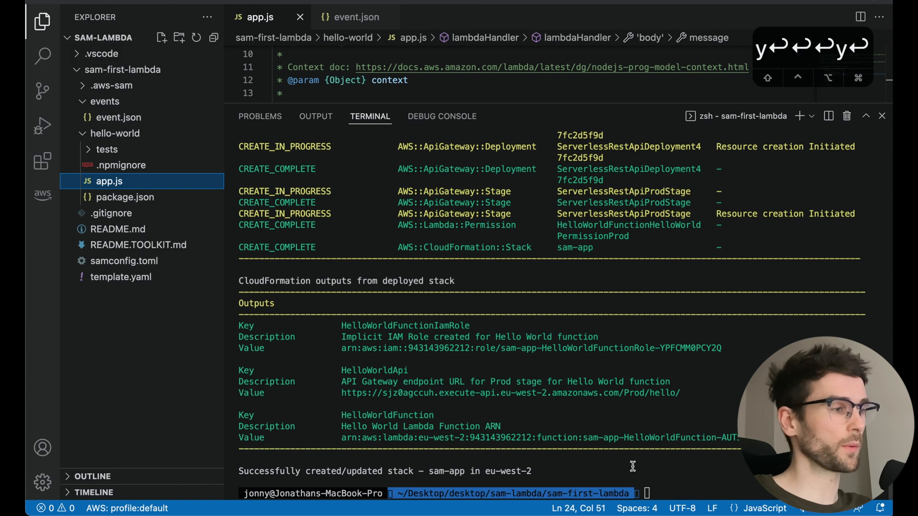
{"action": "left_click", "coordinate": [44, 195]}
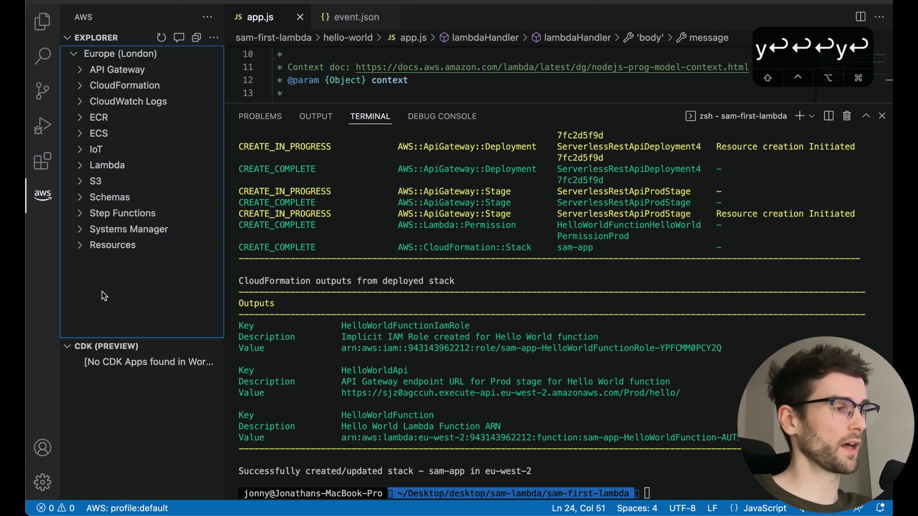
{"action": "left_click", "coordinate": [83, 167]}
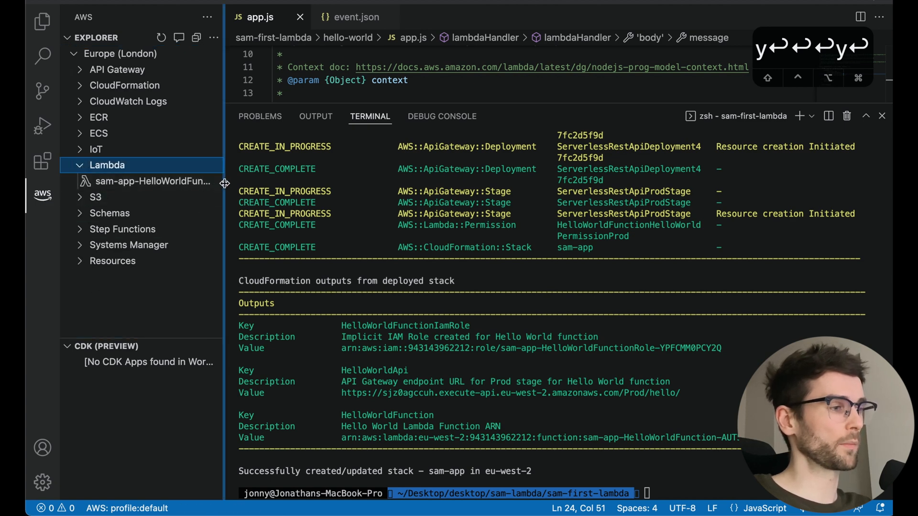
{"action": "mouse_move", "coordinate": [225, 188]}
{"action": "left_mouse_down"}
{"action": "mouse_move", "coordinate": [312, 189]}
{"action": "mouse_move", "coordinate": [219, 188]}
{"action": "left_mouse_up"}
Bring the CloudFormation stacks page forward in the browser
{"action": "key", "text": "ctrl+Up"}
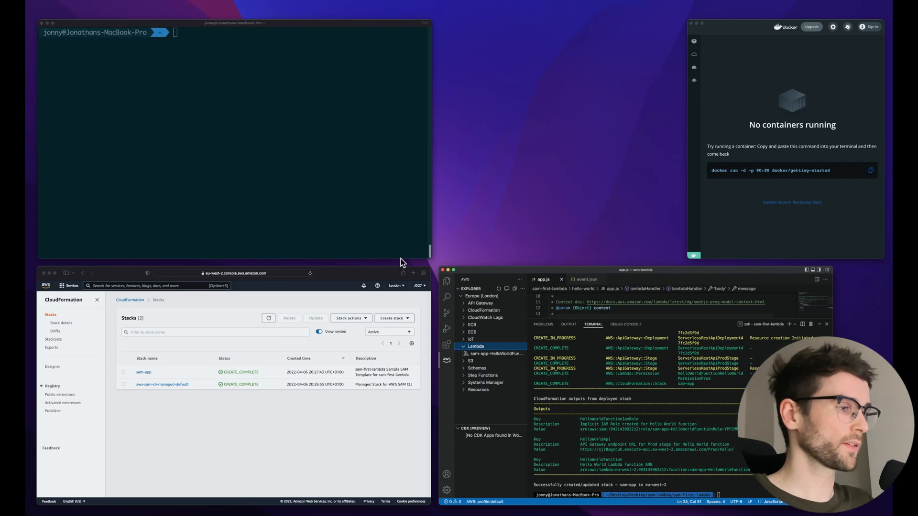
{"action": "left_click", "coordinate": [398, 264]}
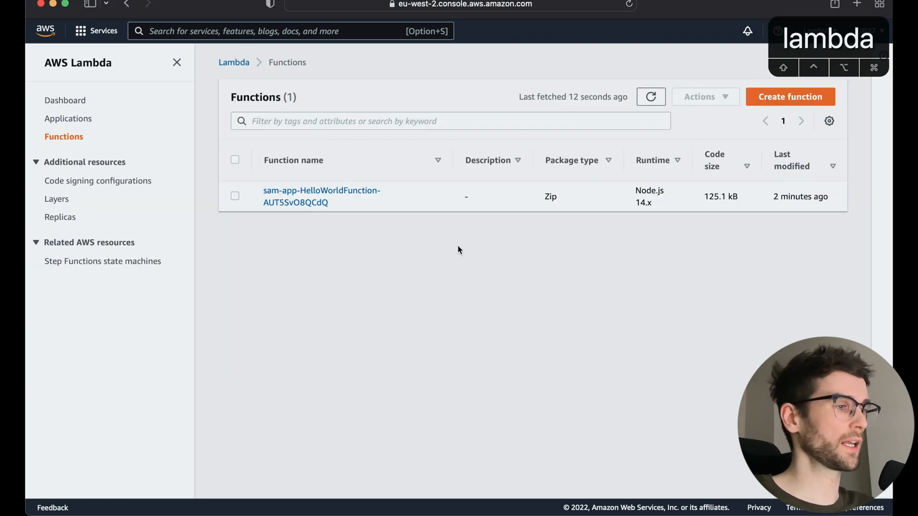
Open the sam-app-HelloWorldFunction detail page and review its app.js handler code
{"action": "left_click", "coordinate": [309, 195]}
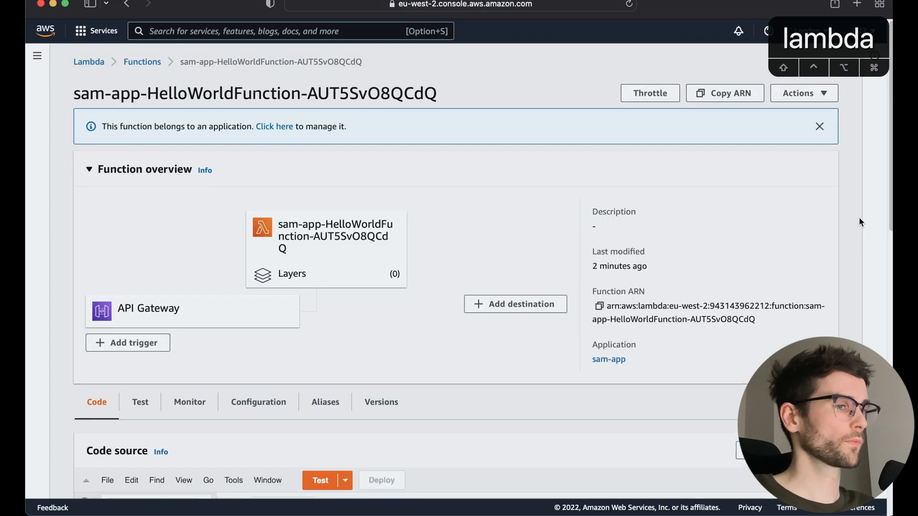
{"action": "scroll", "coordinate": [859, 217], "scroll_direction": "down", "scroll_amount": 1}
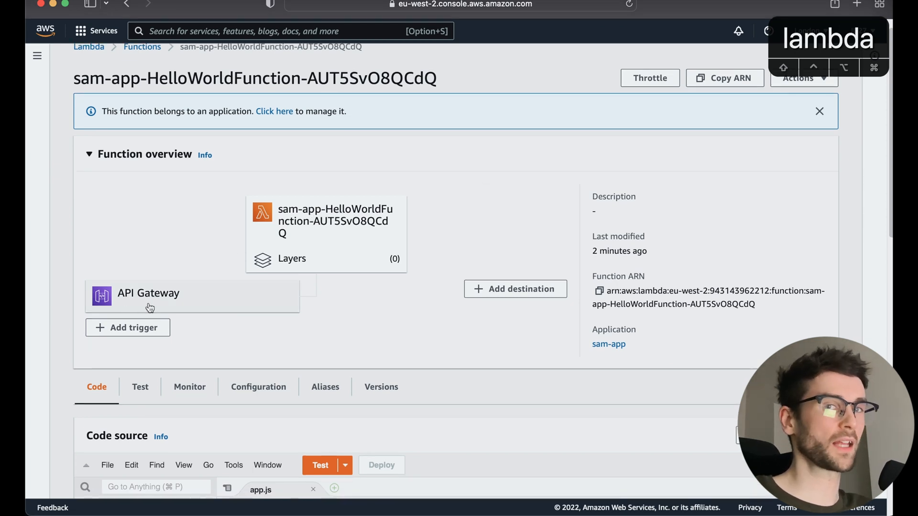
{"action": "scroll", "coordinate": [459, 287], "scroll_direction": "down", "scroll_amount": 10}
{"action": "scroll", "coordinate": [881, 223], "scroll_direction": "up", "scroll_amount": 6}
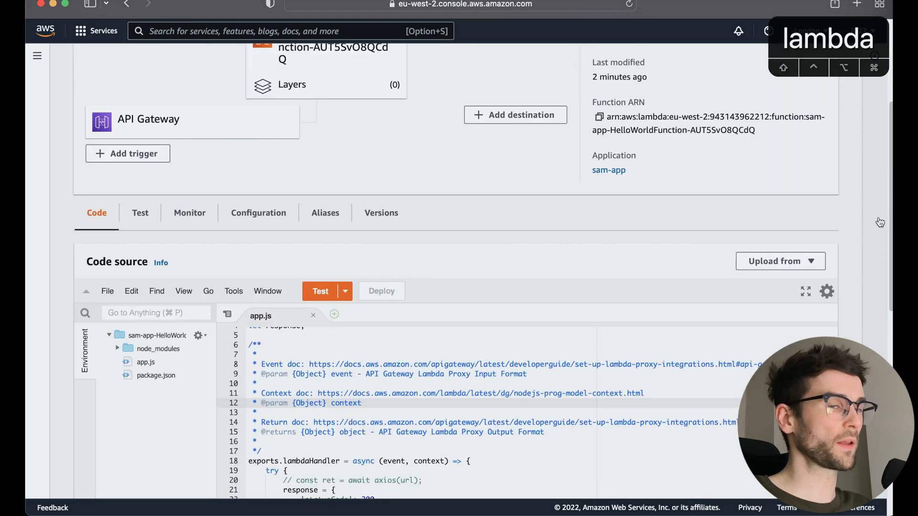
{"action": "scroll", "coordinate": [880, 222], "scroll_direction": "up", "scroll_amount": 3}
{"action": "scroll", "coordinate": [872, 222], "scroll_direction": "down", "scroll_amount": 5}
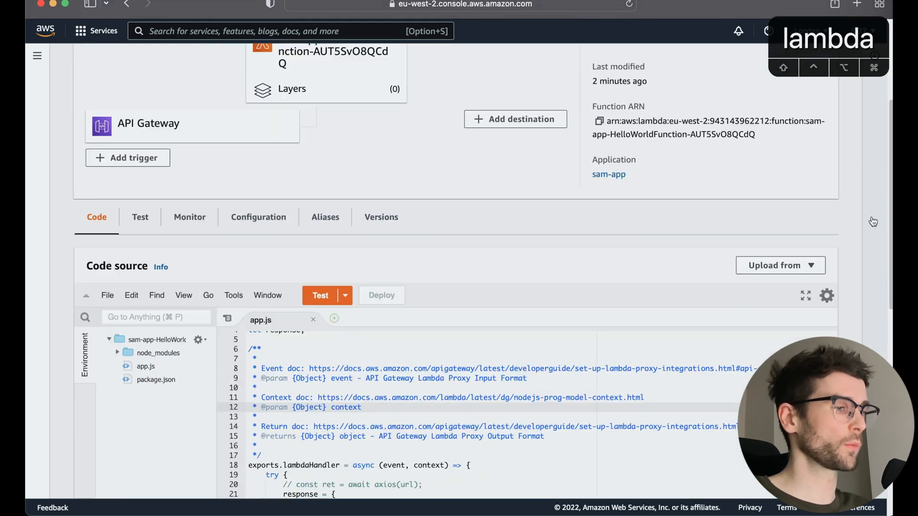
{"action": "scroll", "coordinate": [872, 221], "scroll_direction": "down", "scroll_amount": 2}
{"action": "scroll", "coordinate": [873, 222], "scroll_direction": "down", "scroll_amount": 2}
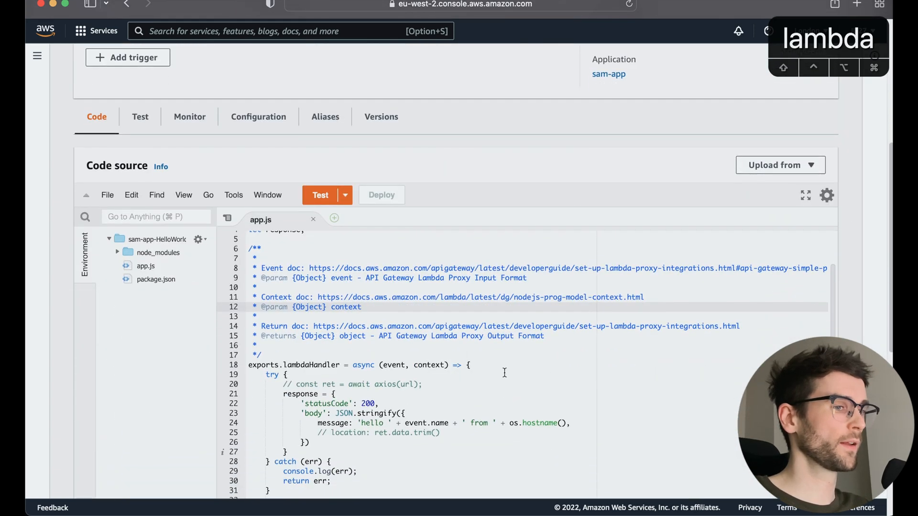
{"action": "scroll", "coordinate": [872, 221], "scroll_direction": "down", "scroll_amount": 2}
{"action": "scroll", "coordinate": [459, 309], "scroll_direction": "up", "scroll_amount": 3}
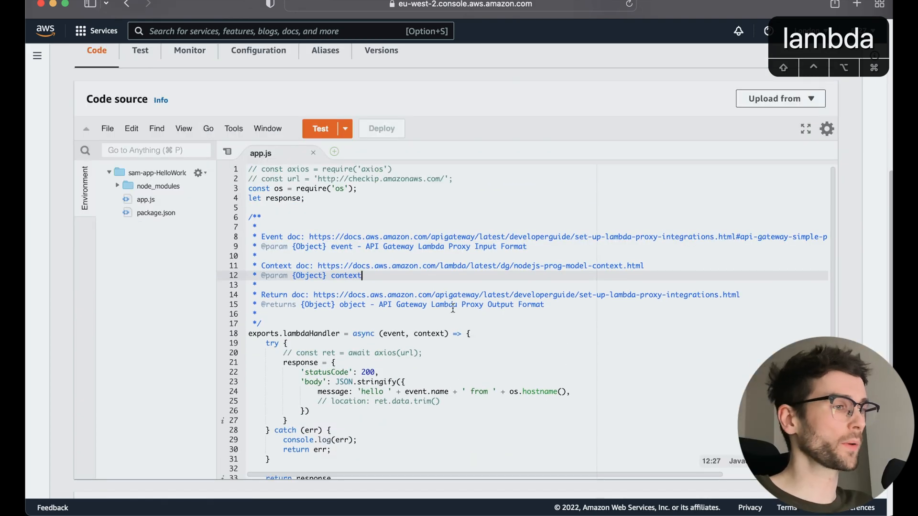
Save a new test event named TestSam with key name set to Bob
{"action": "left_click", "coordinate": [346, 128]}
{"action": "left_click", "coordinate": [340, 151]}
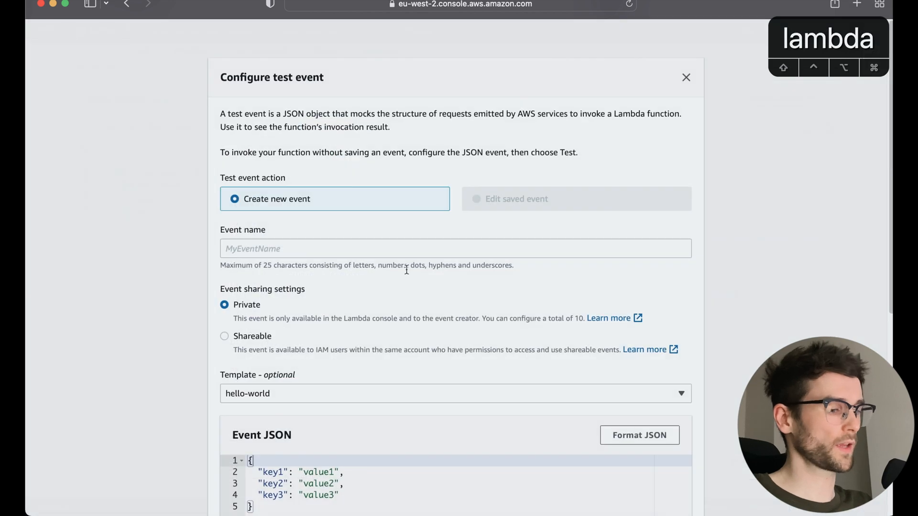
{"action": "left_click", "coordinate": [299, 249]}
{"action": "type", "text": "T"}
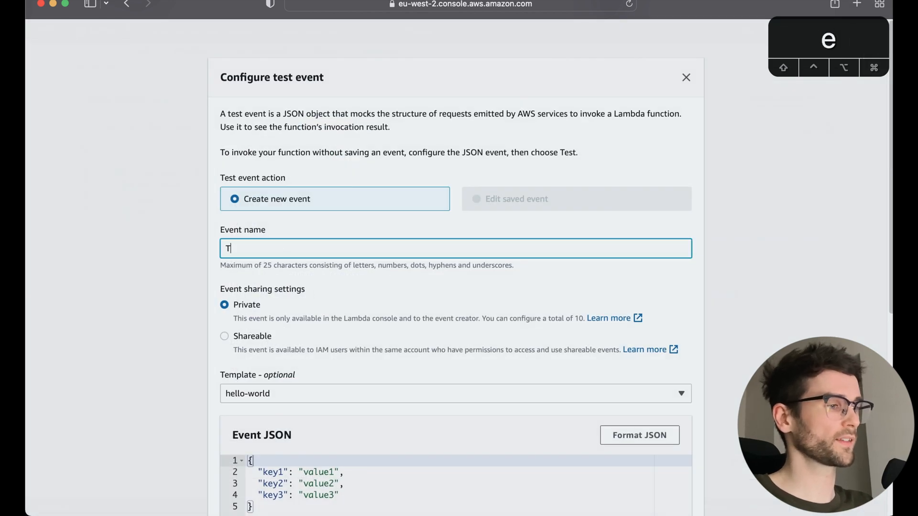
{"action": "type", "text": "estSam"}
{"action": "scroll", "coordinate": [301, 323], "scroll_direction": "down", "scroll_amount": 1}
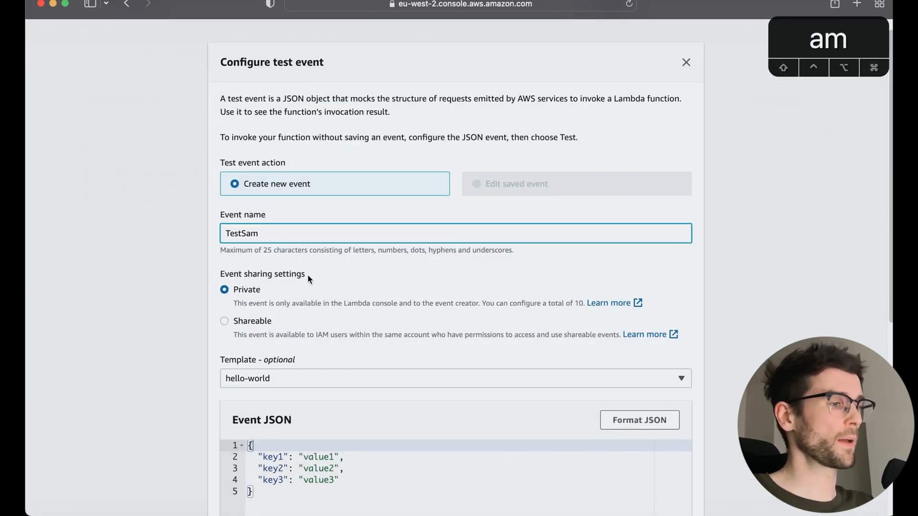
{"action": "scroll", "coordinate": [287, 359], "scroll_direction": "down", "scroll_amount": 4}
{"action": "double_click", "coordinate": [274, 343]}
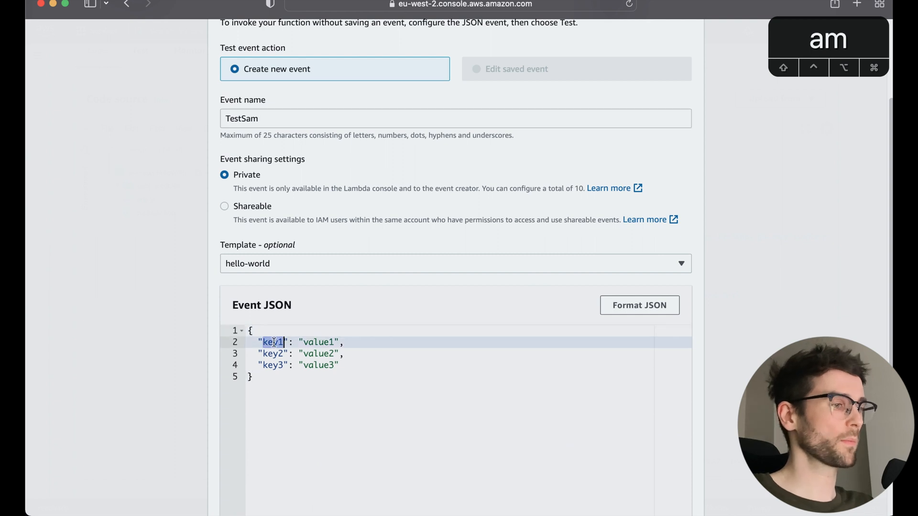
{"action": "type", "text": "name"}
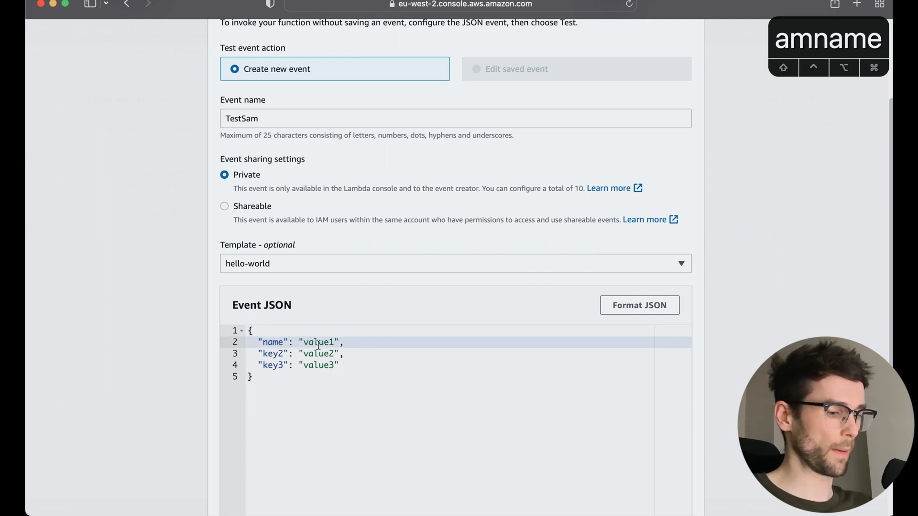
{"action": "double_click", "coordinate": [318, 344]}
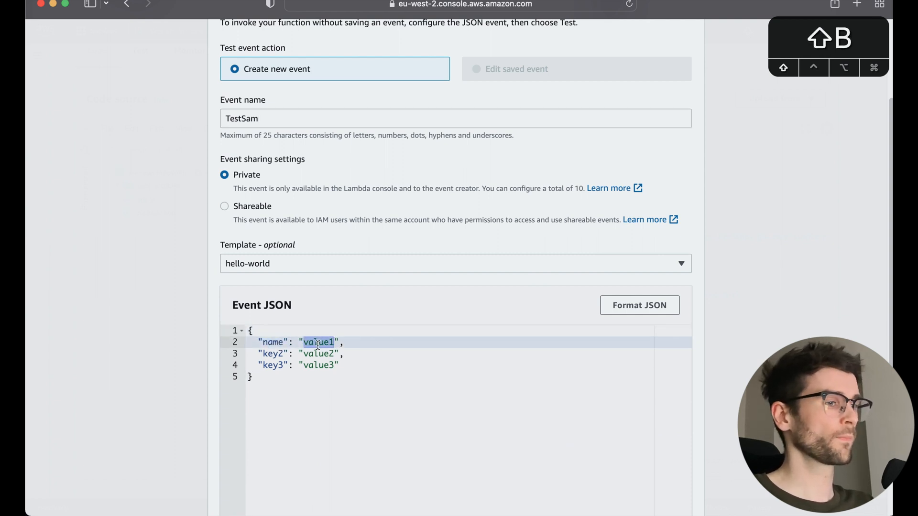
{"action": "type", "text": "Bob"}
{"action": "scroll", "coordinate": [646, 308], "scroll_direction": "down", "scroll_amount": 5}
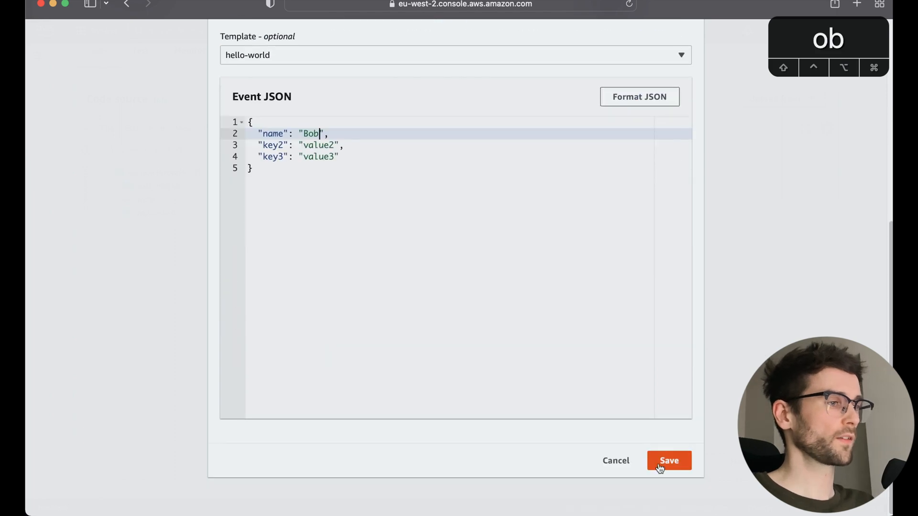
{"action": "left_click", "coordinate": [669, 461]}
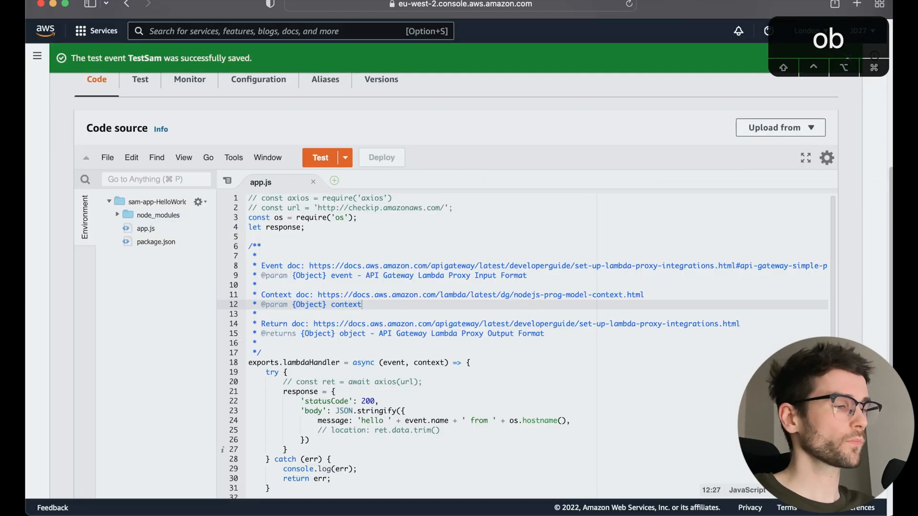
{"action": "scroll", "coordinate": [431, 147], "scroll_direction": "down", "scroll_amount": 1}
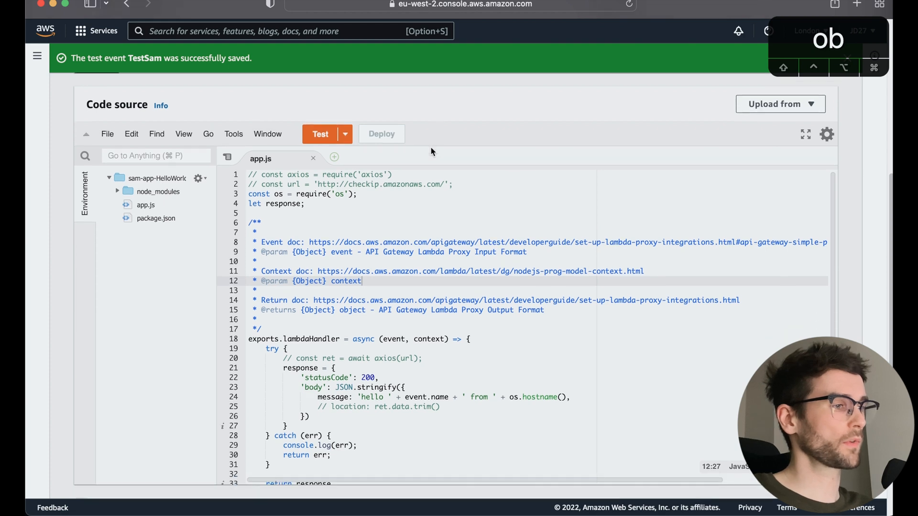
Run the function with TestSam, getting status 200 and the Bob greeting, then return to the code
{"action": "left_click", "coordinate": [320, 134]}
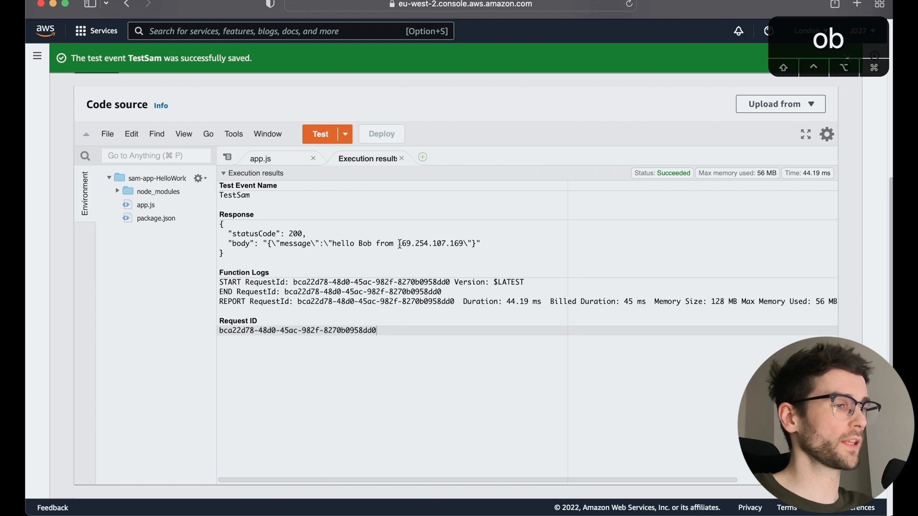
{"action": "left_click_drag", "start_coordinate": [398, 243], "coordinate": [463, 244]}
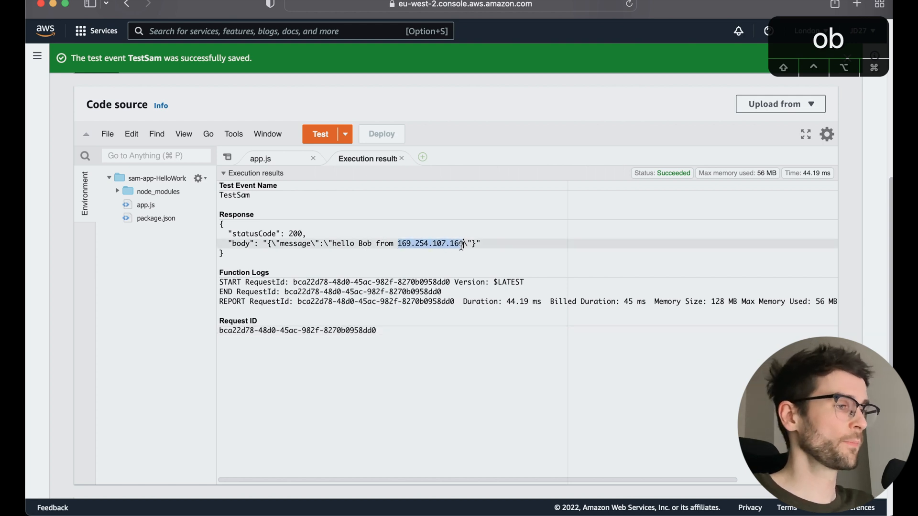
{"action": "left_click", "coordinate": [401, 159]}
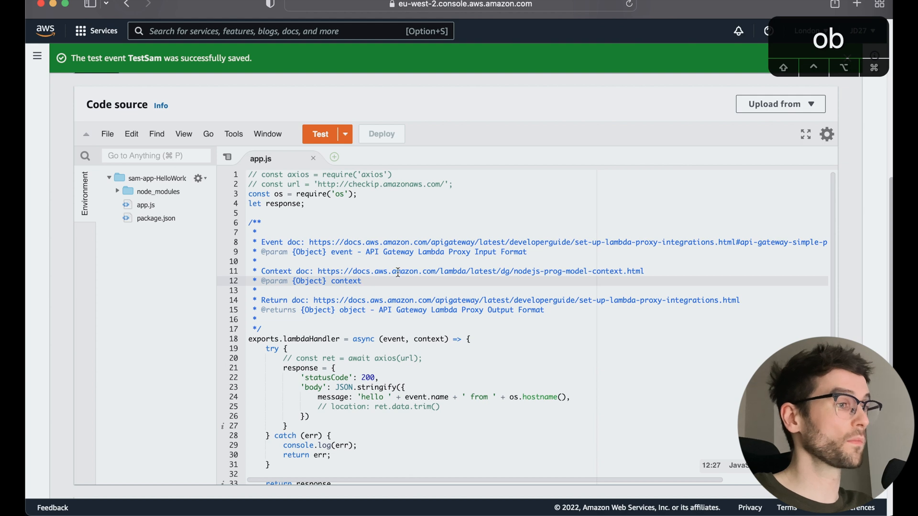
{"action": "scroll", "coordinate": [397, 273], "scroll_direction": "down", "scroll_amount": 2}
{"action": "scroll", "coordinate": [397, 273], "scroll_direction": "down", "scroll_amount": 1}
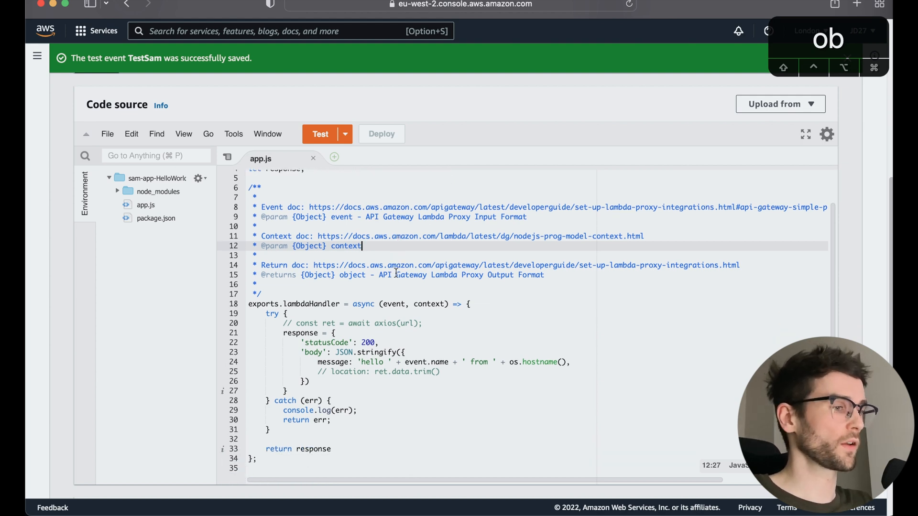
Change the greeting to 'hello there', deploy it and rerun TestSam to get 'hello there Bob'
{"action": "left_click", "coordinate": [390, 362]}
{"action": "type", "text": "there"}
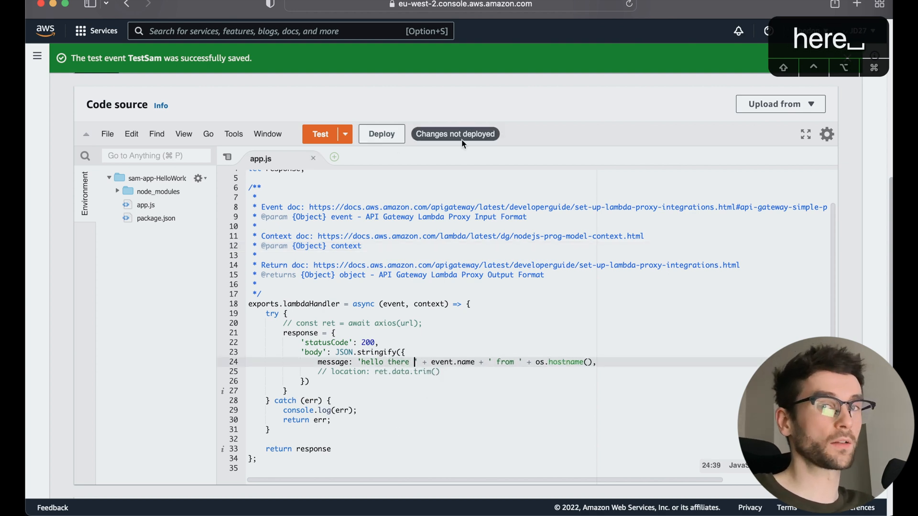
{"action": "left_click", "coordinate": [382, 134]}
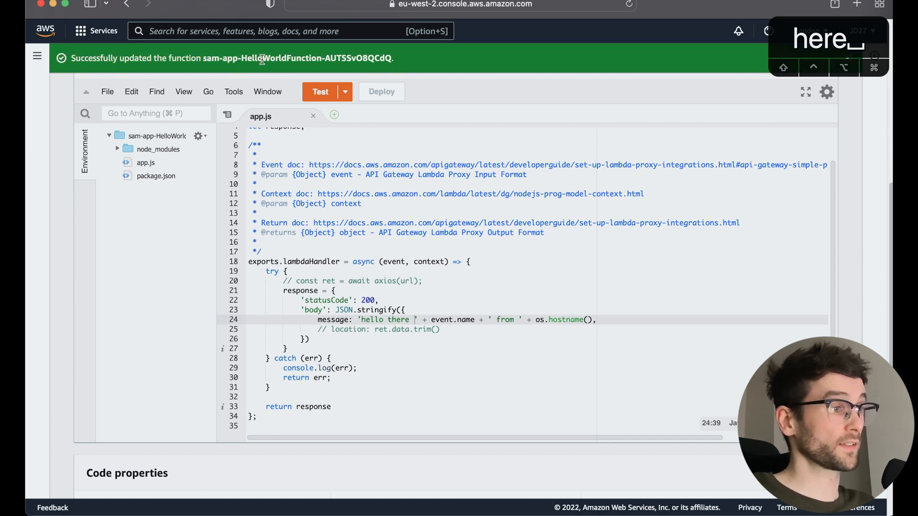
{"action": "left_click", "coordinate": [320, 91]}
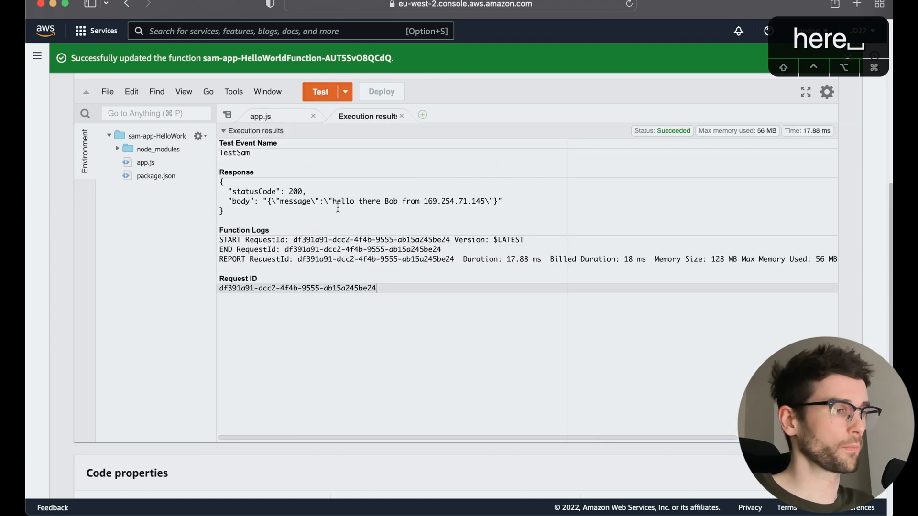
{"action": "left_click_drag", "start_coordinate": [423, 201], "coordinate": [473, 201]}
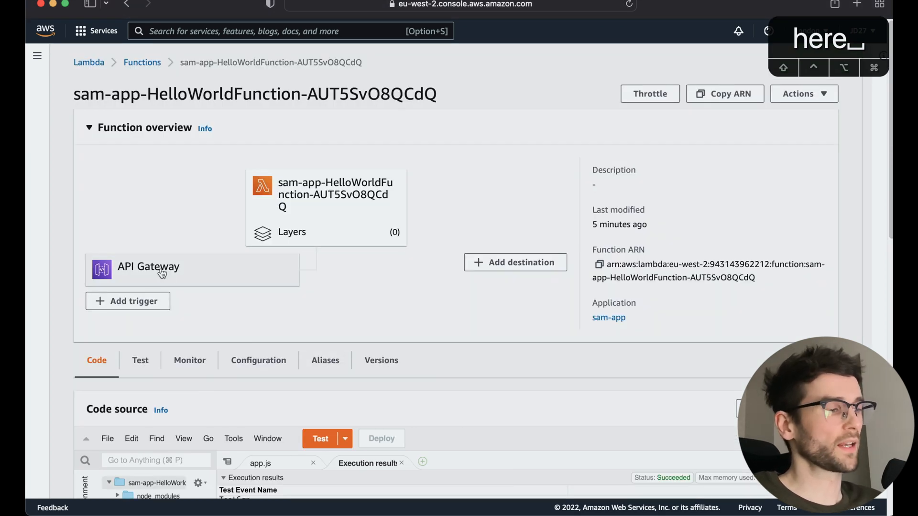
{"action": "left_click", "coordinate": [128, 304]}
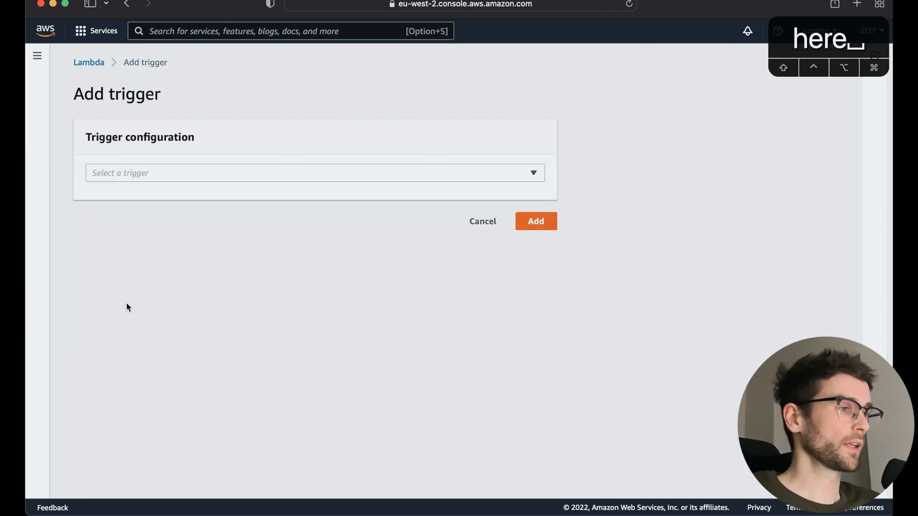
{"action": "left_click", "coordinate": [454, 174]}
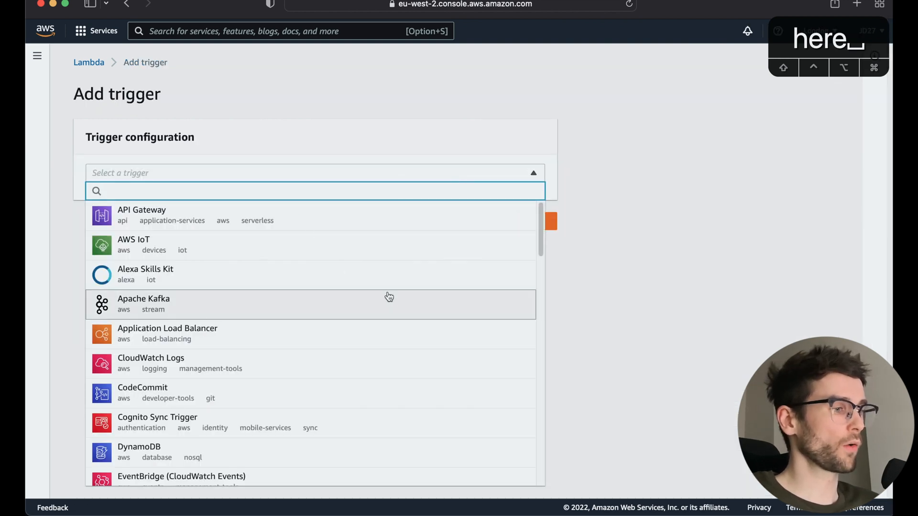
{"action": "scroll", "coordinate": [346, 278], "scroll_direction": "down", "scroll_amount": 2}
{"action": "scroll", "coordinate": [346, 279], "scroll_direction": "down", "scroll_amount": 8}
{"action": "scroll", "coordinate": [346, 278], "scroll_direction": "down", "scroll_amount": 2}
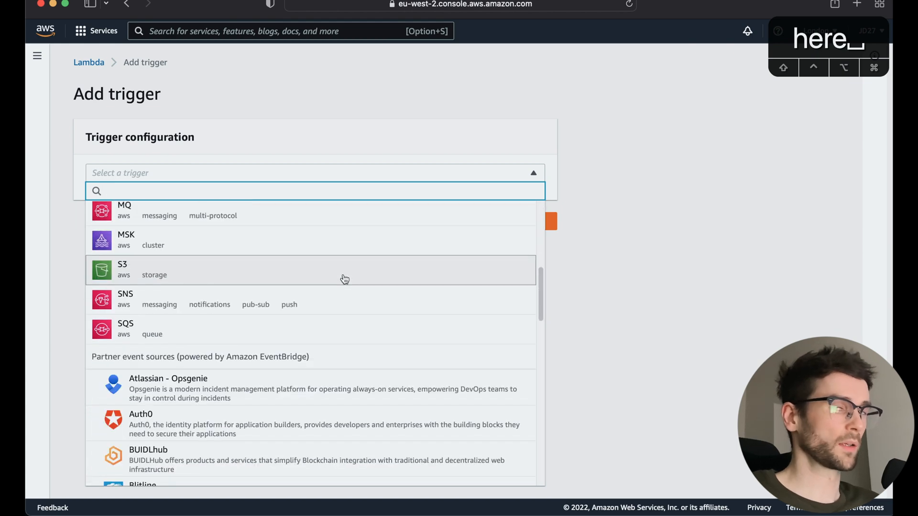
{"action": "scroll", "coordinate": [344, 279], "scroll_direction": "up", "scroll_amount": 8}
{"action": "scroll", "coordinate": [343, 278], "scroll_direction": "up", "scroll_amount": 3}
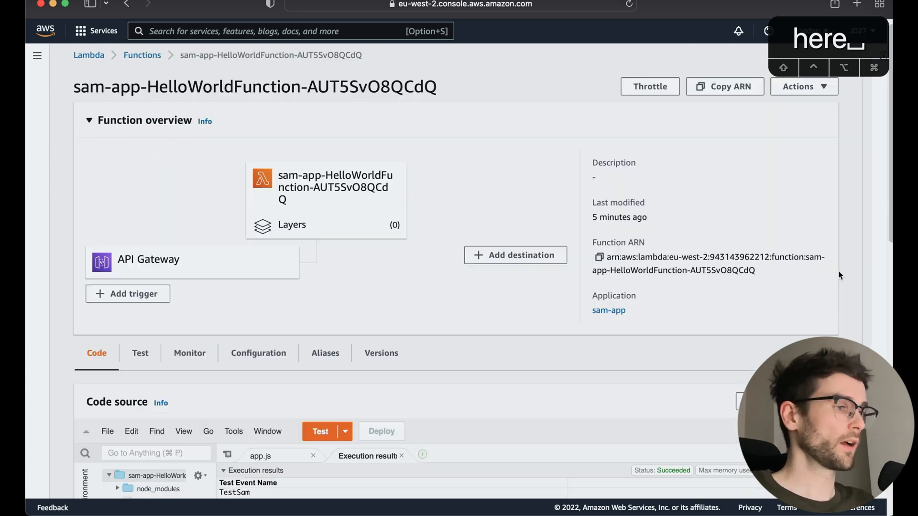